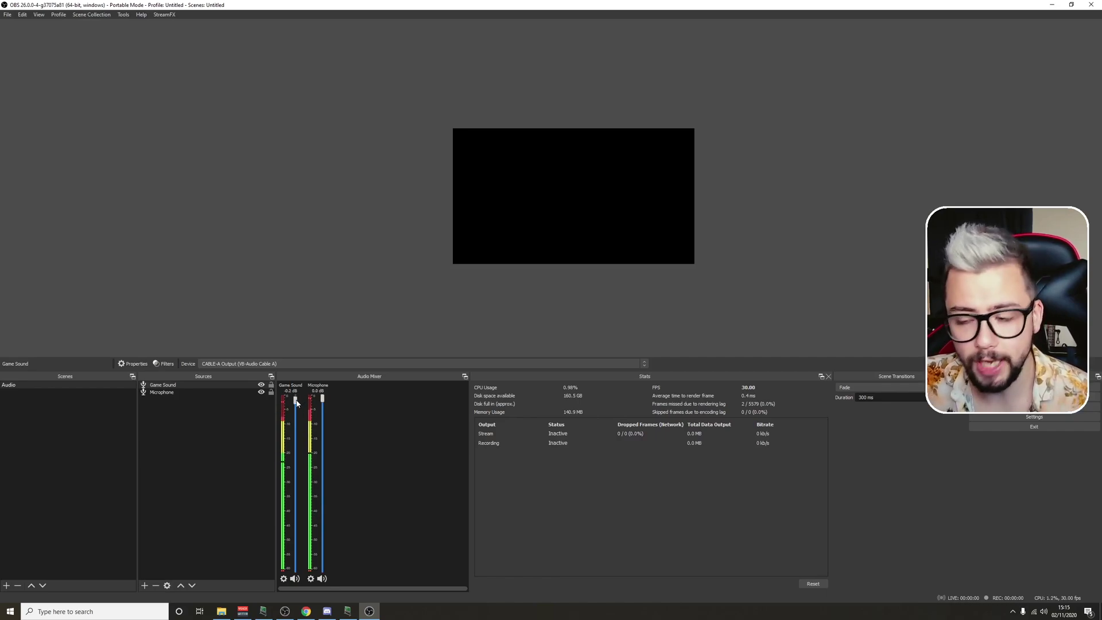
Step: Lower the Game Sound volume fader in the audio mixer and bring it back up to 0.0 dB
{"action": "left_click_drag", "start_coordinate": [297, 404], "coordinate": [293, 440]}
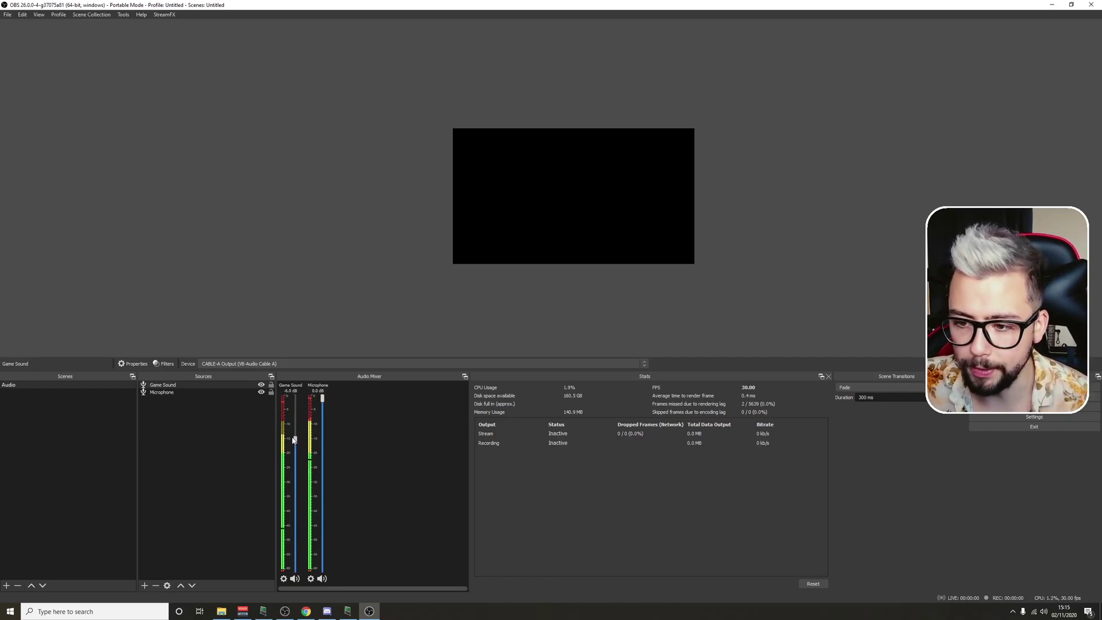
{"action": "left_click_drag", "start_coordinate": [293, 400], "coordinate": [304, 462]}
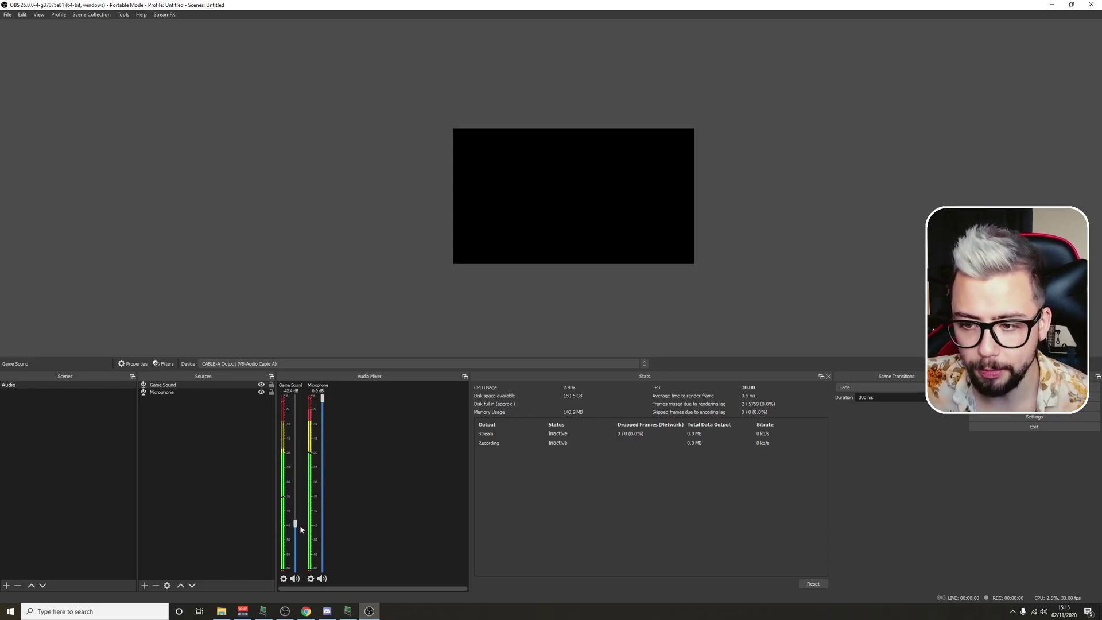
{"action": "left_click_drag", "start_coordinate": [301, 529], "coordinate": [302, 395]}
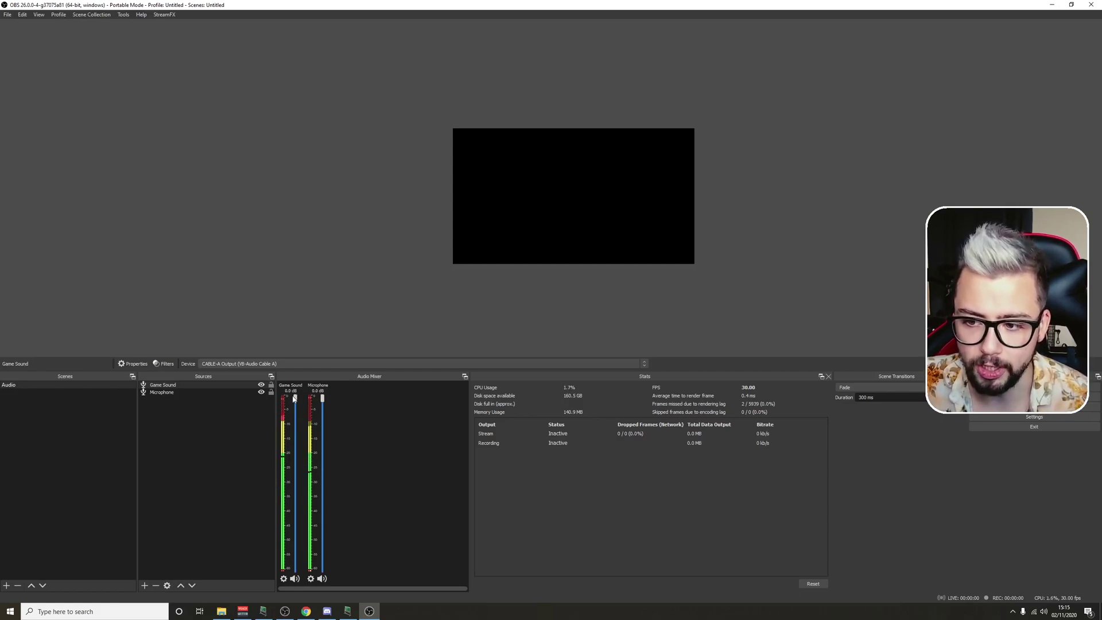
{"action": "left_click_drag", "start_coordinate": [293, 456], "coordinate": [304, 373]}
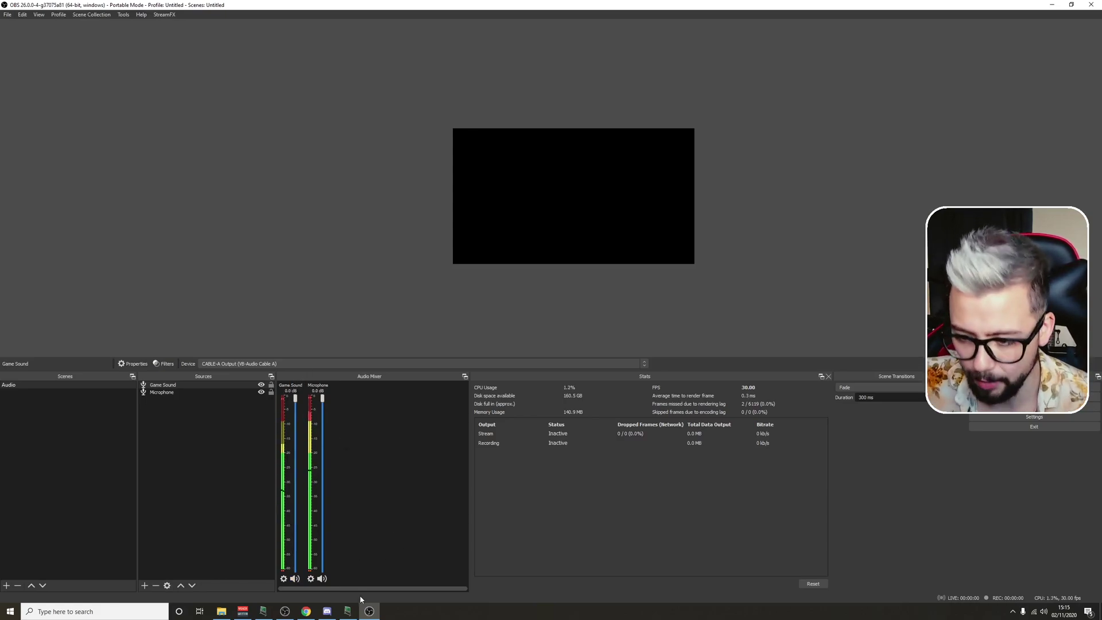
Step: Switch to LioranBoard Receiver, open the Audio Faders deck and create a blank button named Vol Down in the second row's first cell
{"action": "left_click", "coordinate": [347, 611]}
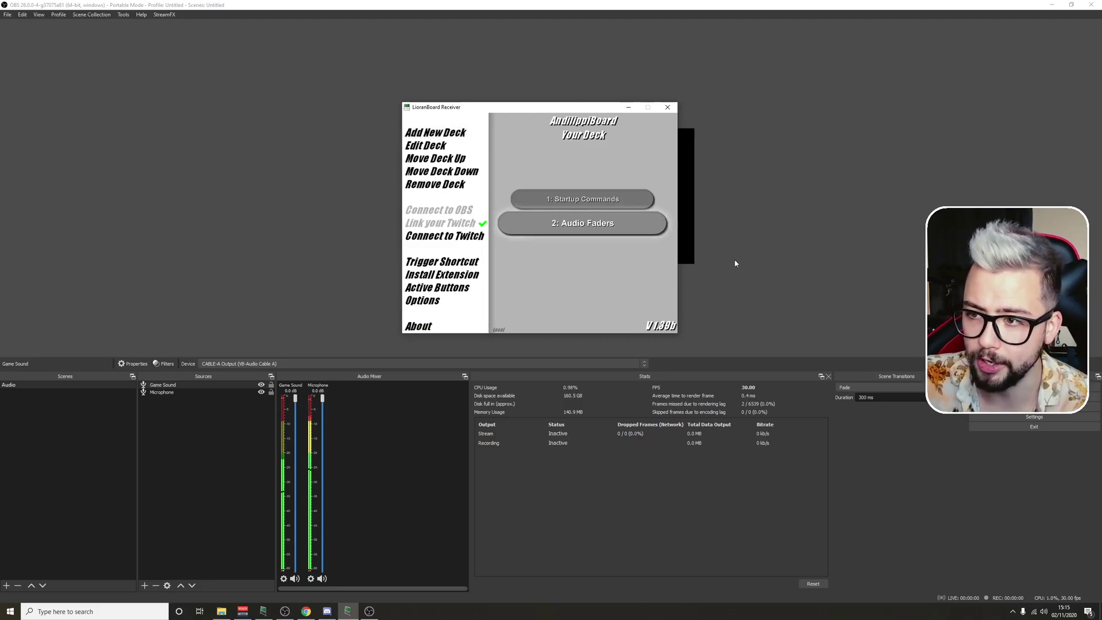
{"action": "left_click", "coordinate": [583, 224]}
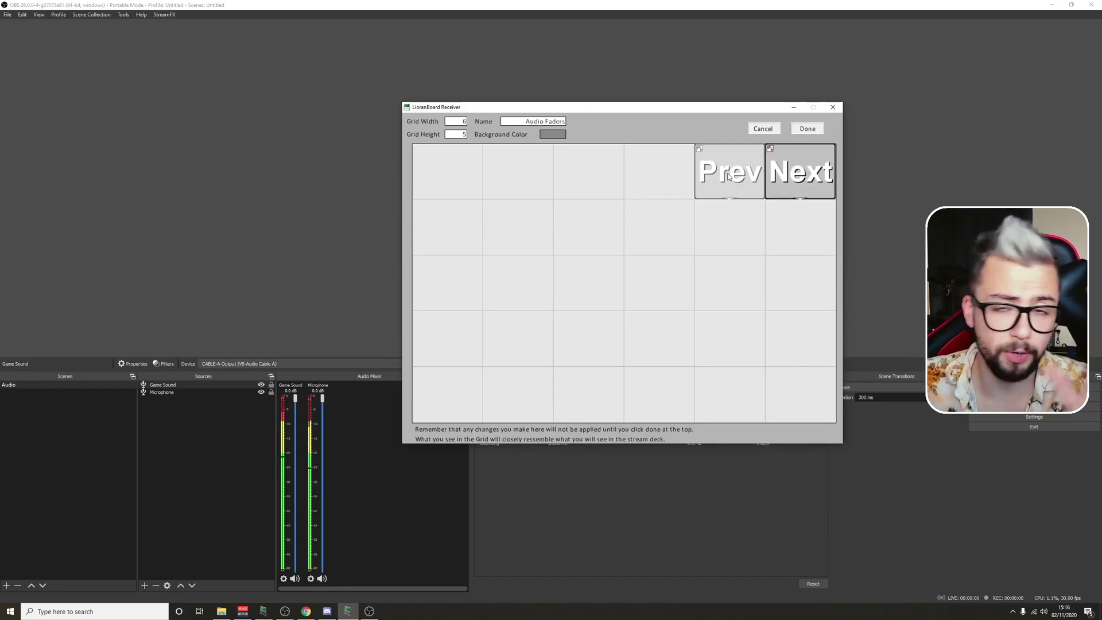
{"action": "left_click", "coordinate": [457, 234]}
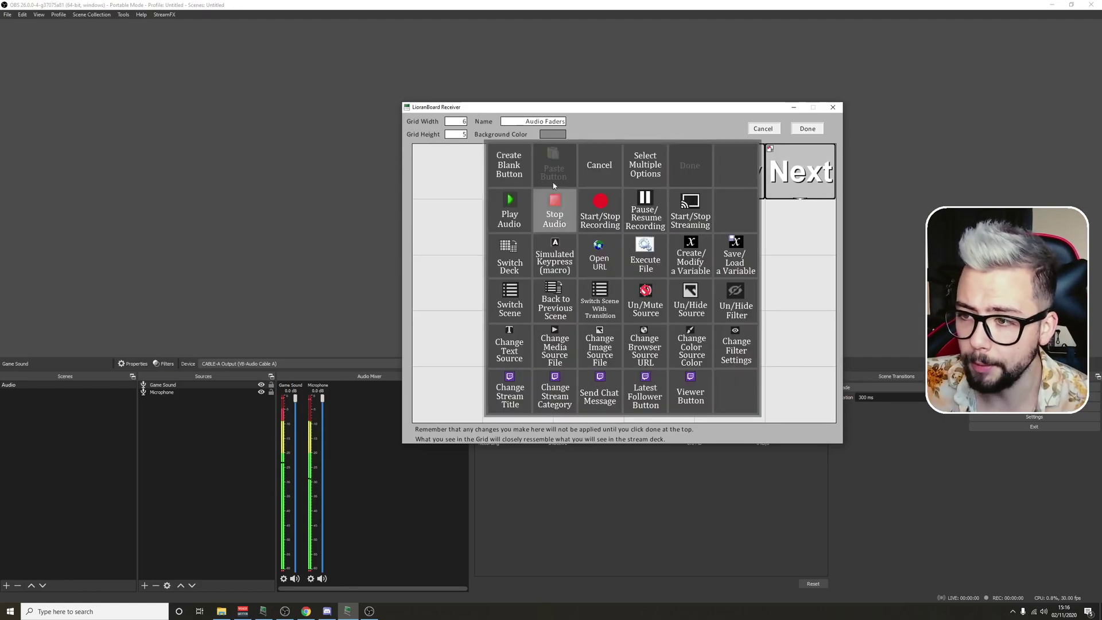
{"action": "left_click", "coordinate": [512, 175]}
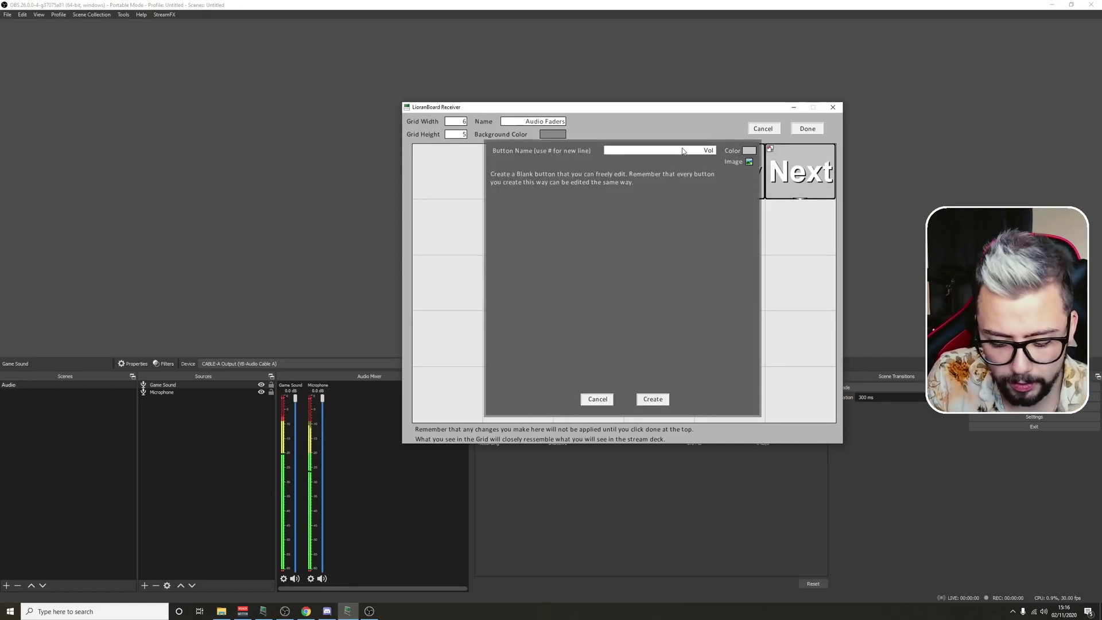
{"action": "left_click", "coordinate": [653, 399]}
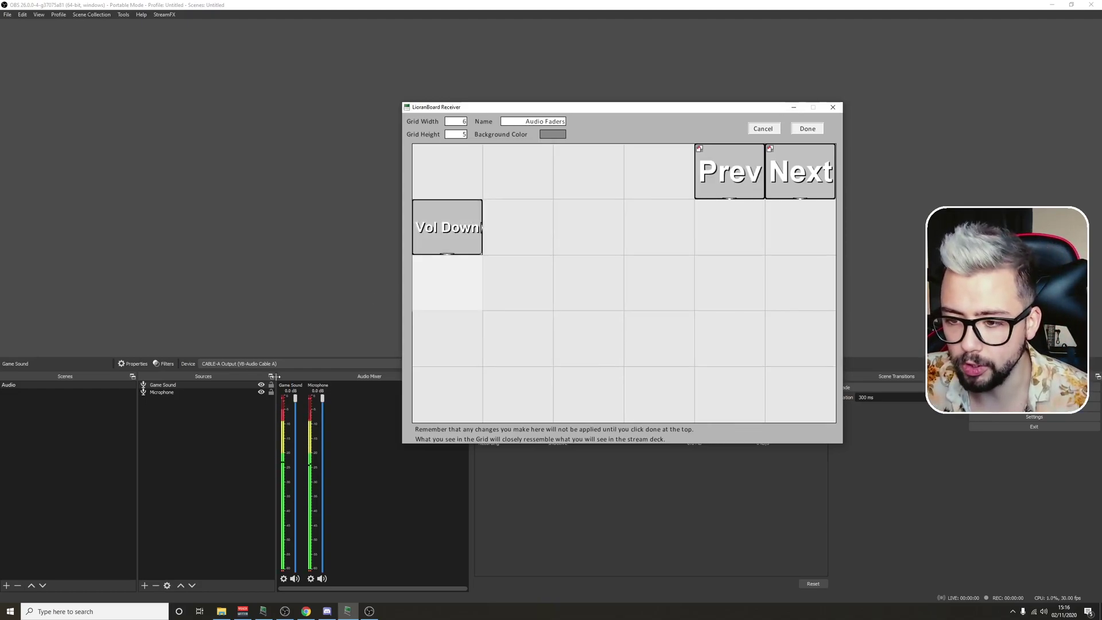
Step: Add a Source Motion: Volume command to the Vol Down button
{"action": "right_click", "coordinate": [452, 227]}
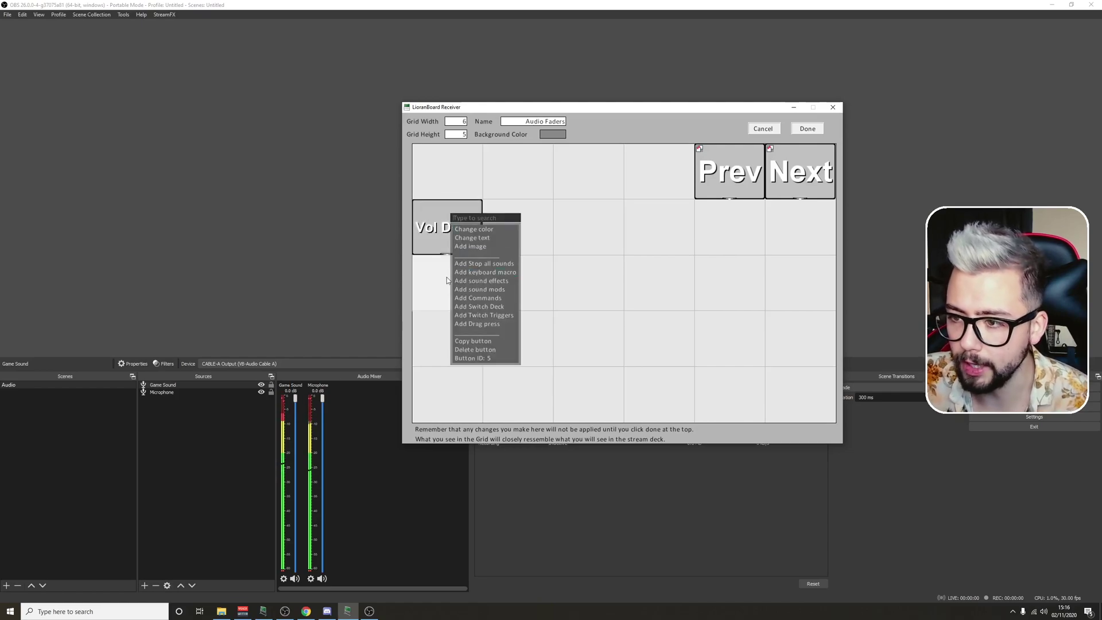
{"action": "left_click", "coordinate": [473, 299]}
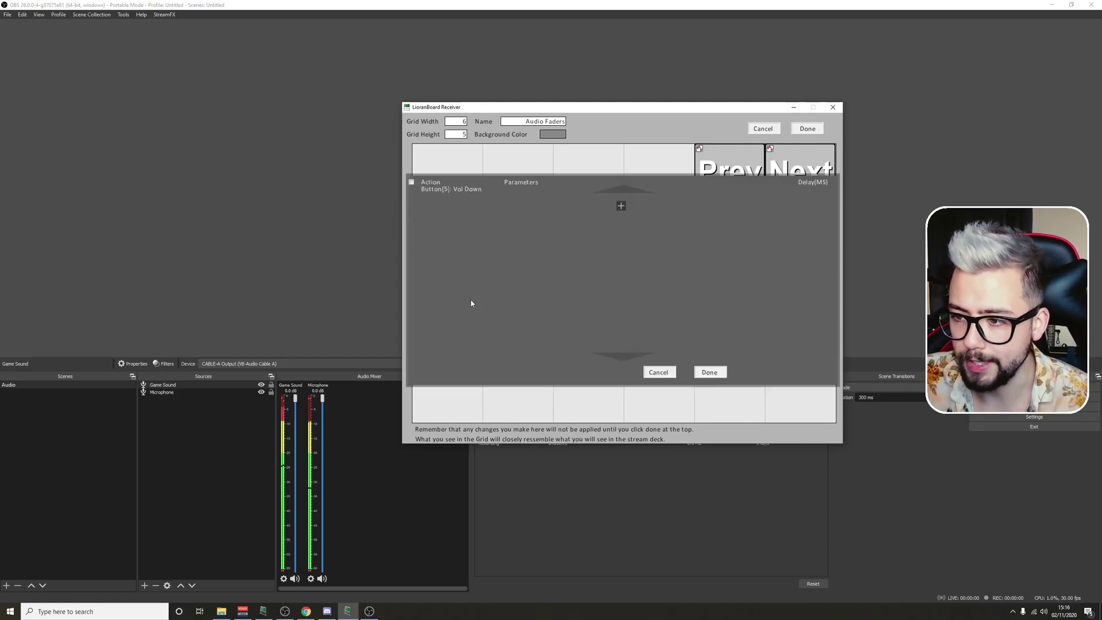
{"action": "left_click", "coordinate": [620, 206]}
{"action": "left_click", "coordinate": [470, 211]}
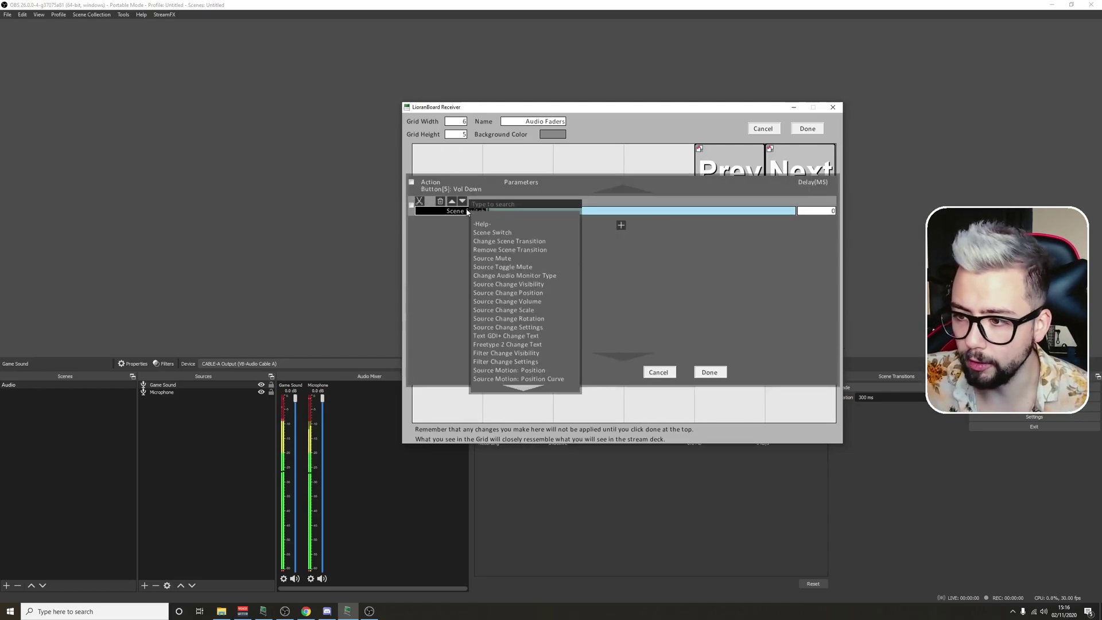
{"action": "type", "text": "source"}
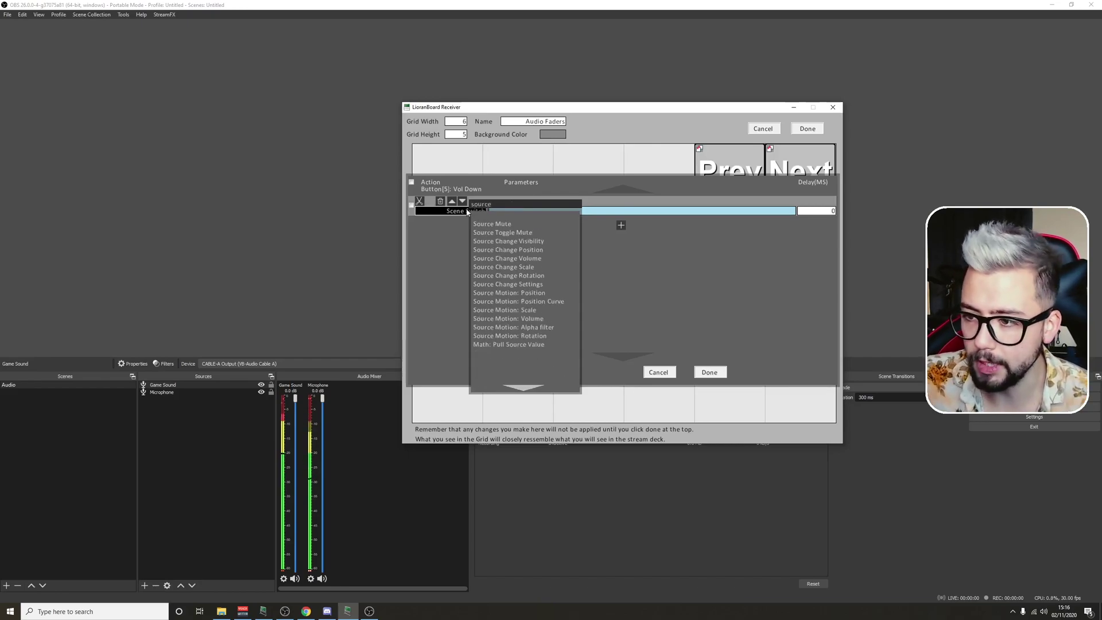
{"action": "type", "text": " mooti"}
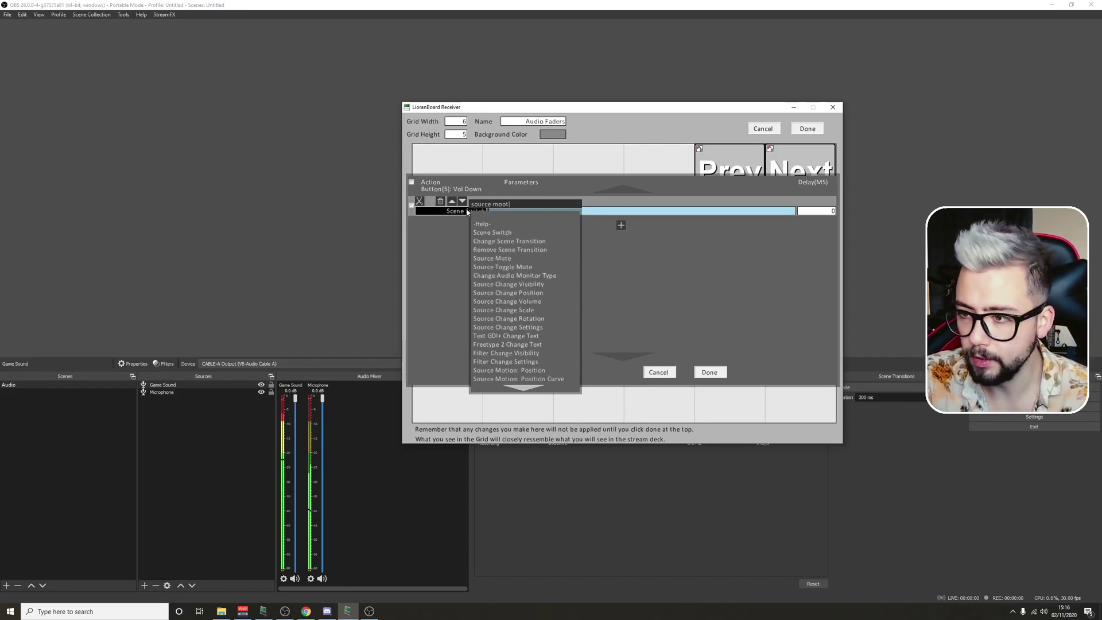
{"action": "key", "text": "BackSpace"}
{"action": "key", "text": "BackSpace"}
{"action": "type", "text": "t"}
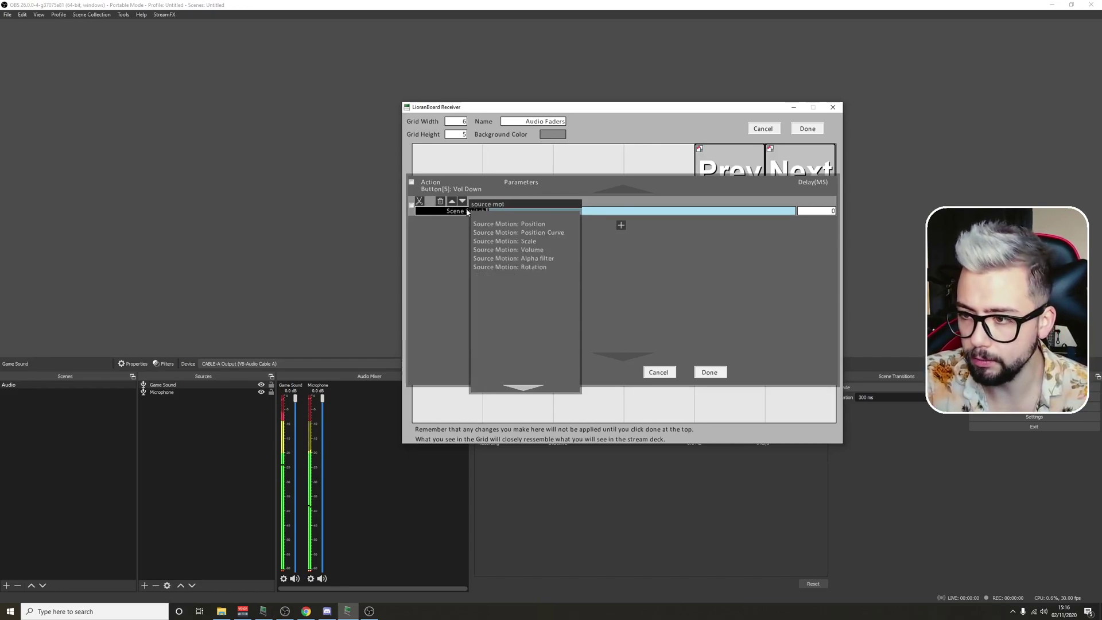
{"action": "left_click", "coordinate": [517, 251]}
Step: Set the Vol Down command to fade Game Sound from 100% to 0% over 2000 ms and save it
{"action": "left_click", "coordinate": [518, 212]}
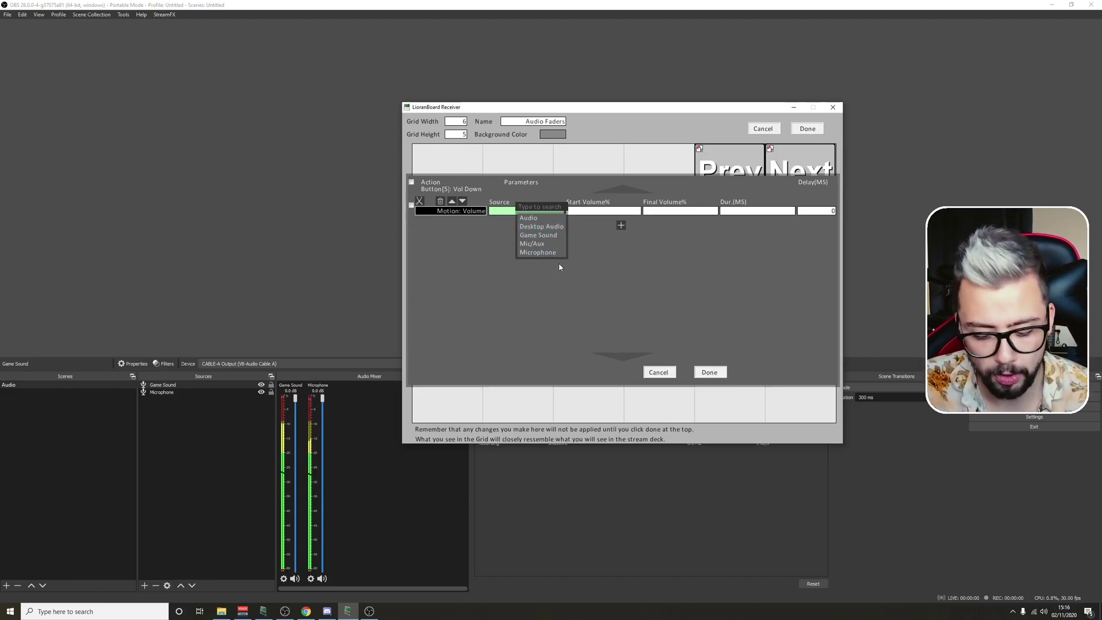
{"action": "type", "text": "game"}
{"action": "left_click", "coordinate": [546, 227]}
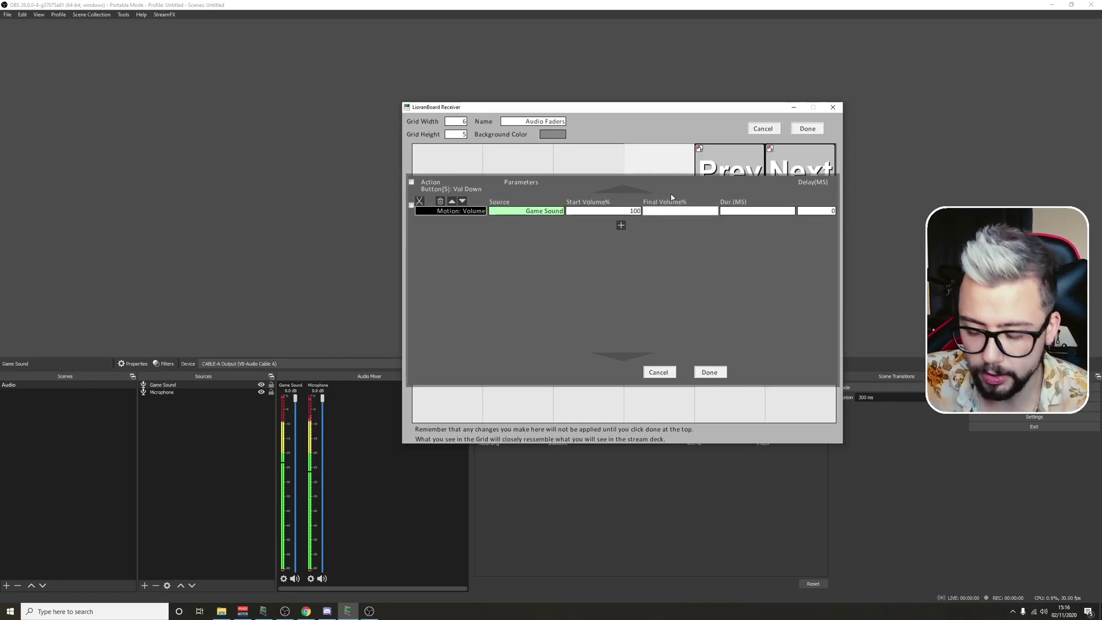
{"action": "left_click", "coordinate": [680, 211]}
{"action": "type", "text": "0"}
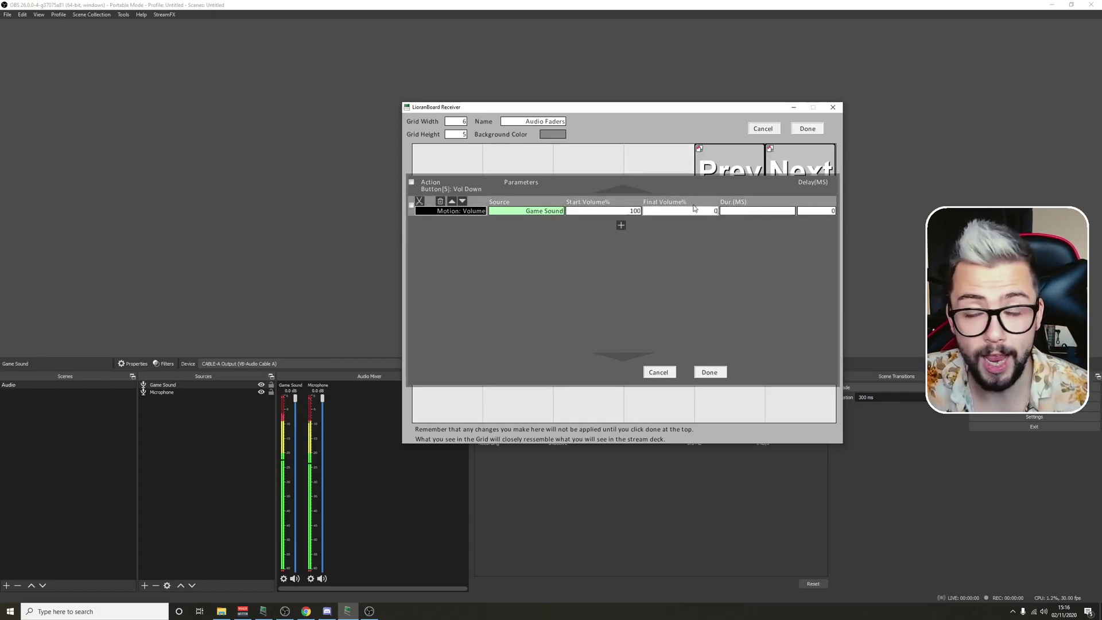
{"action": "left_click", "coordinate": [759, 213]}
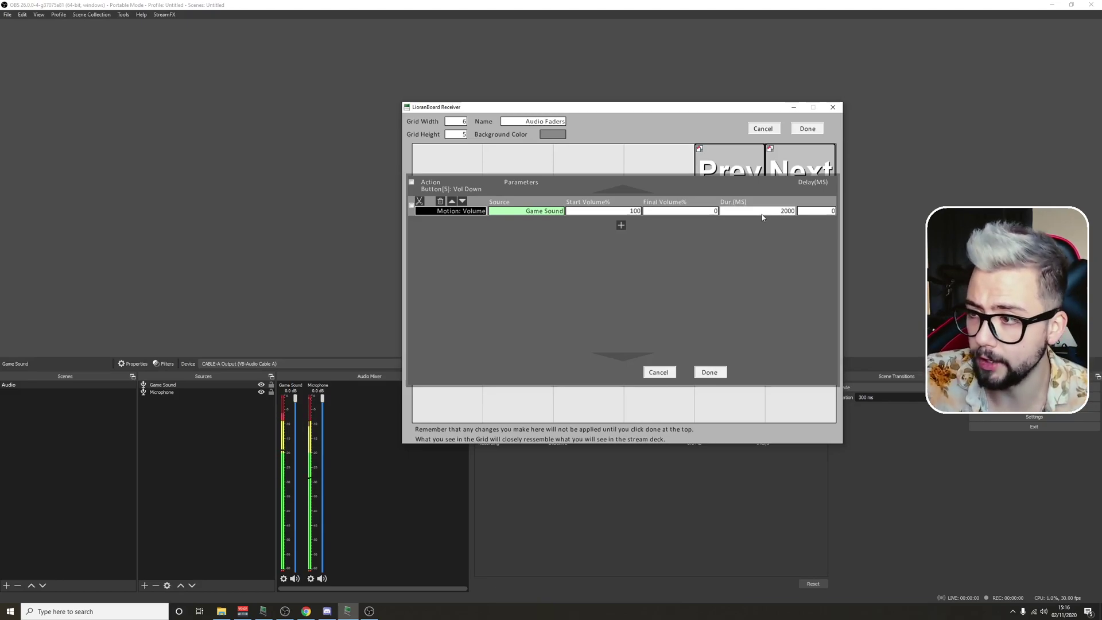
{"action": "left_click", "coordinate": [710, 372]}
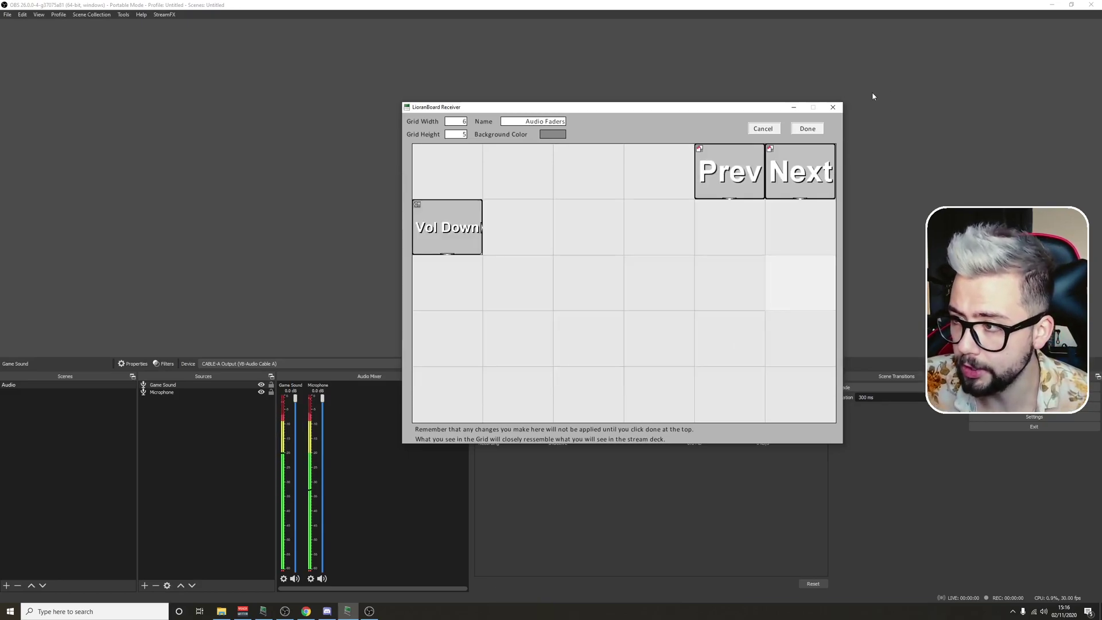
Step: Copy the Vol Down button and paste it into the adjacent cell in the same row
{"action": "left_click", "coordinate": [560, 222]}
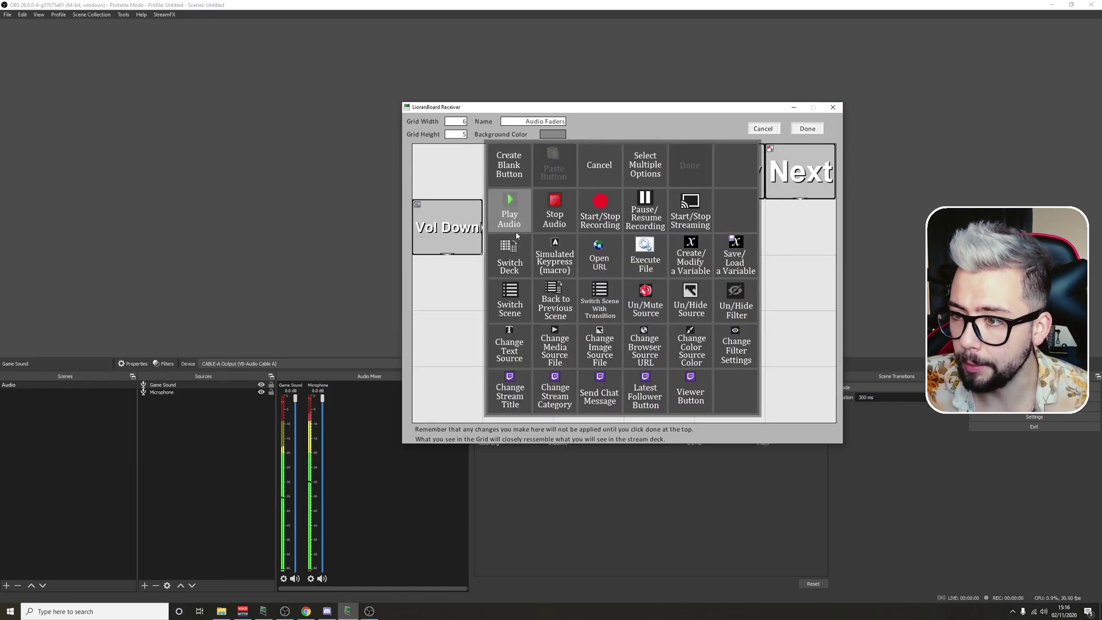
{"action": "left_click", "coordinate": [470, 287]}
{"action": "right_click", "coordinate": [465, 211]}
{"action": "left_click", "coordinate": [504, 337]}
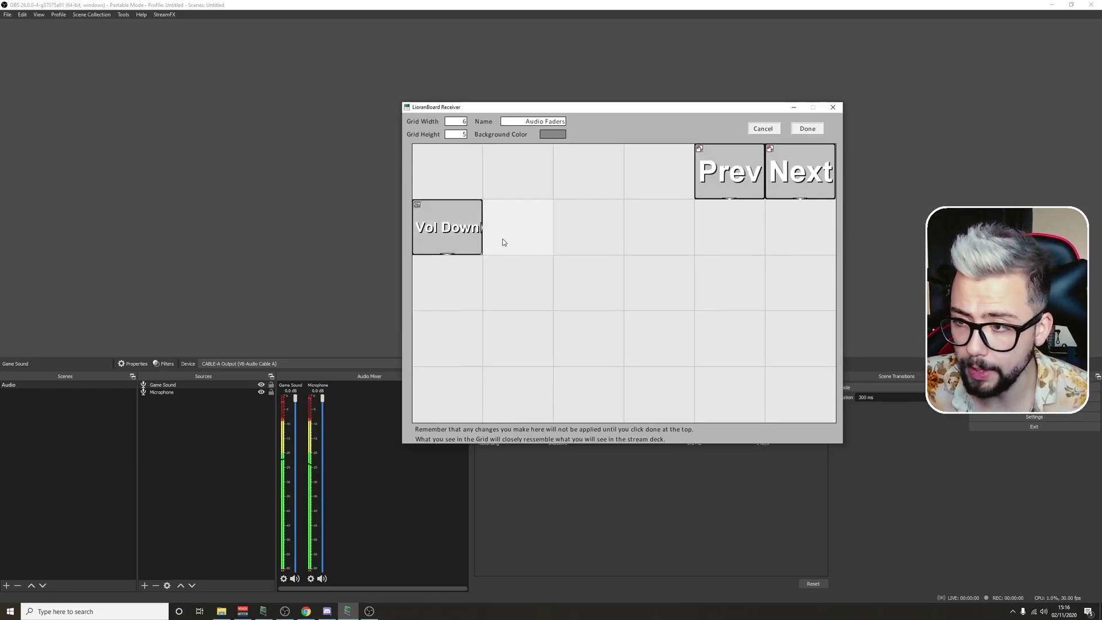
{"action": "left_click", "coordinate": [508, 237]}
{"action": "left_click", "coordinate": [554, 167]}
Step: Change the text of the pasted Vol Down copy to Vol Up
{"action": "right_click", "coordinate": [511, 225]}
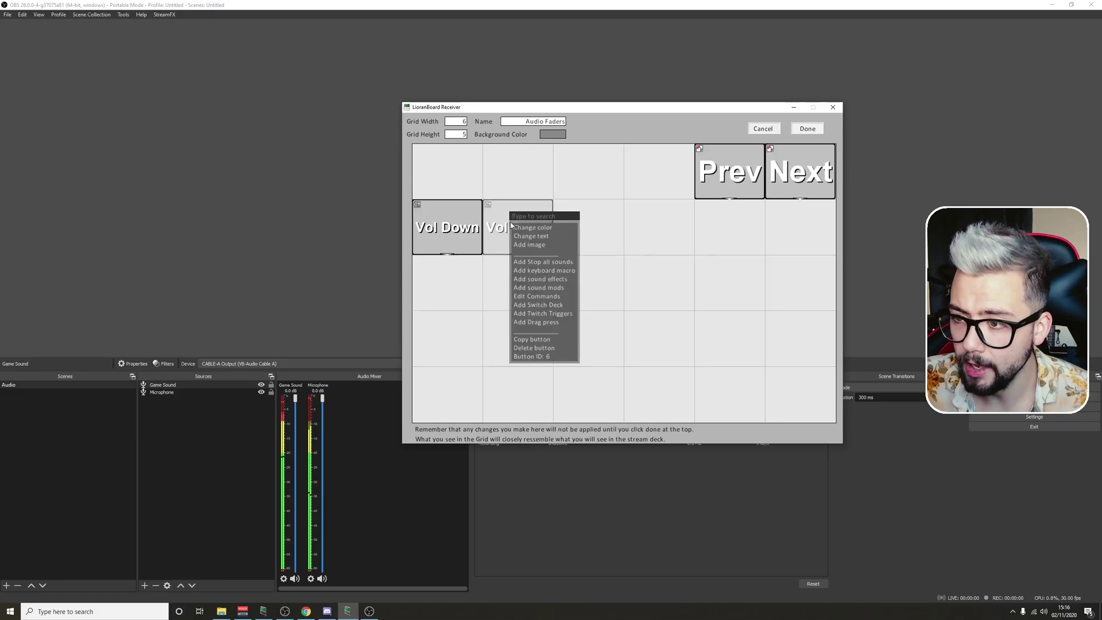
{"action": "left_click", "coordinate": [546, 239]}
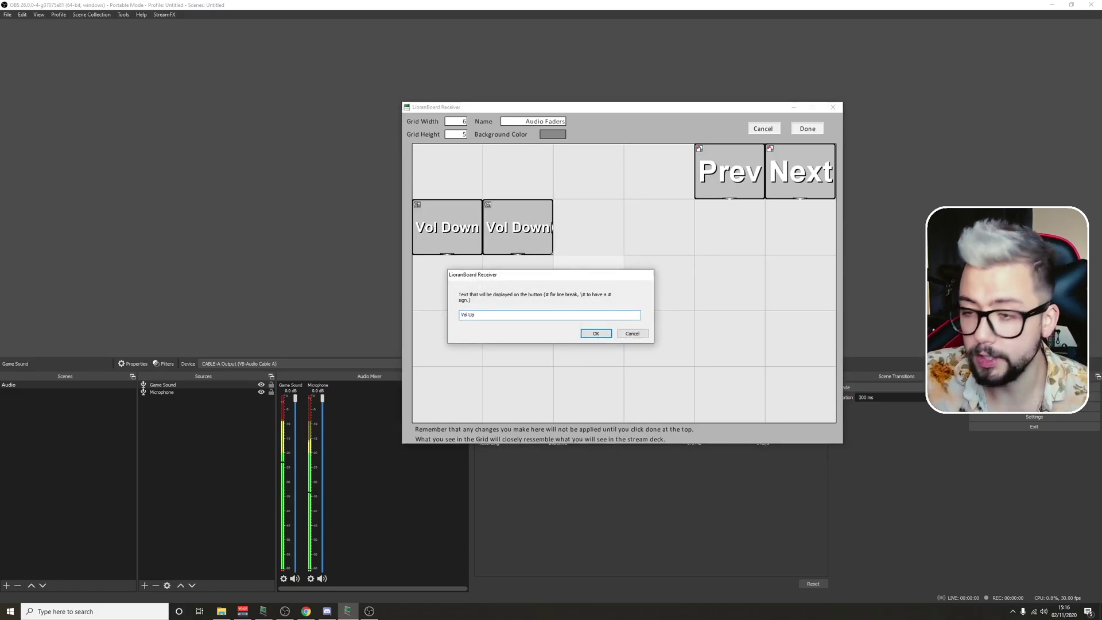
{"action": "left_click", "coordinate": [597, 335]}
Step: Set the Vol Up command's start volume to 0% and final volume to 100%, and save the Audio Faders deck
{"action": "right_click", "coordinate": [515, 227]}
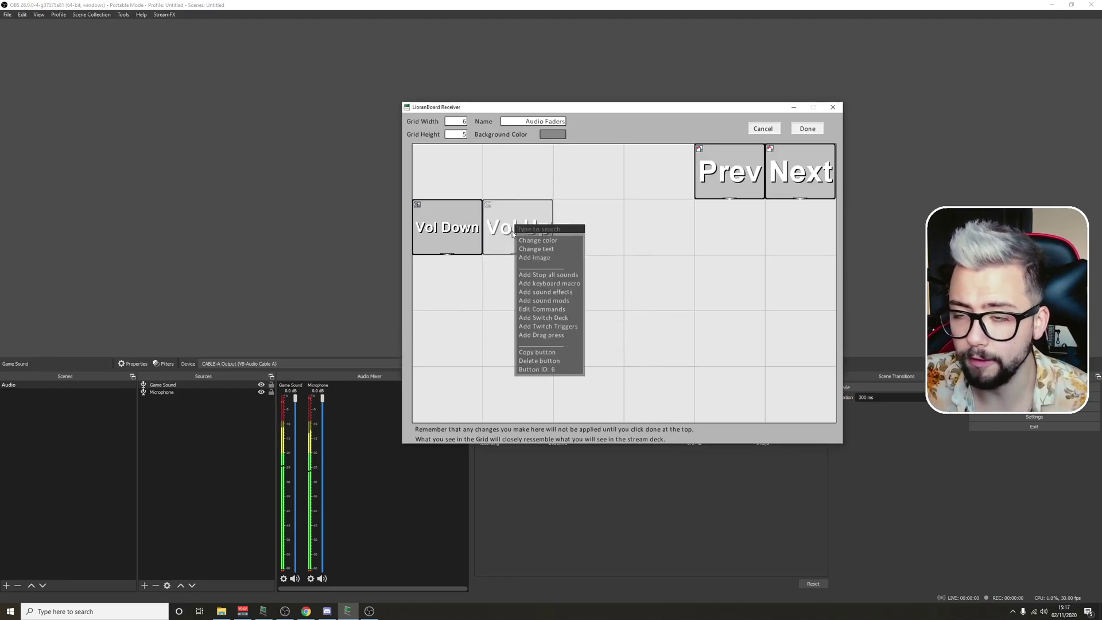
{"action": "left_click", "coordinate": [553, 313]}
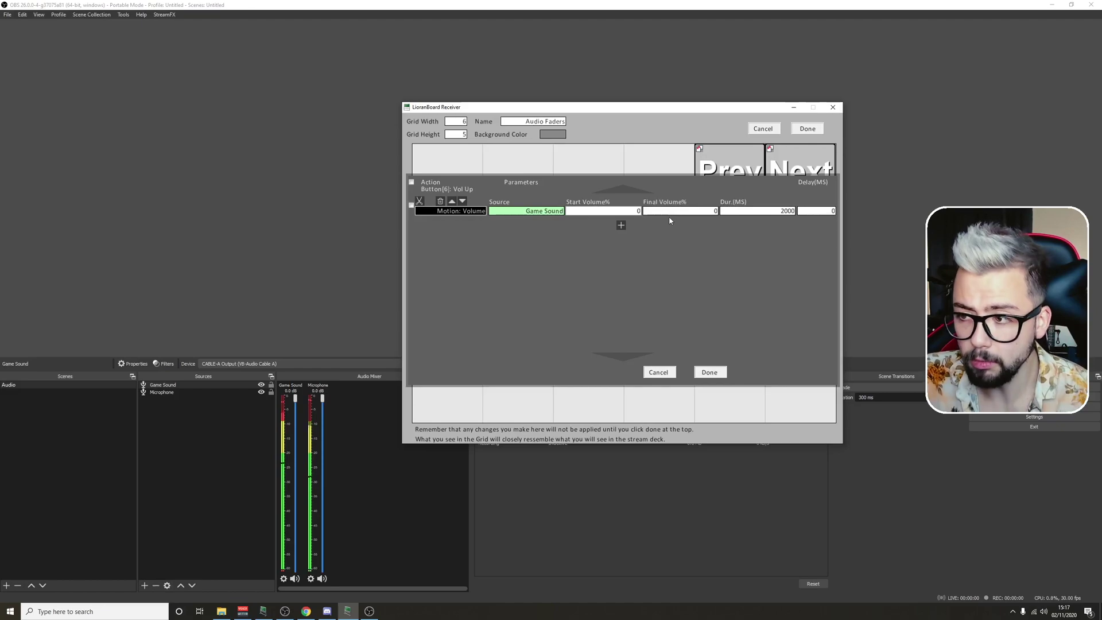
{"action": "type", "text": "100"}
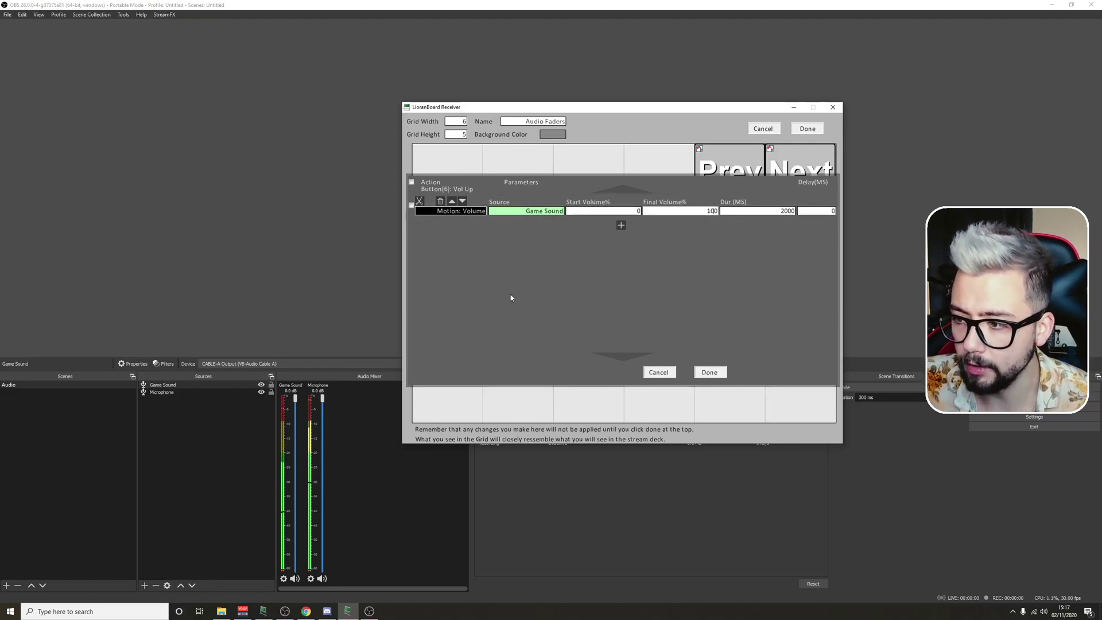
{"action": "left_click", "coordinate": [707, 373]}
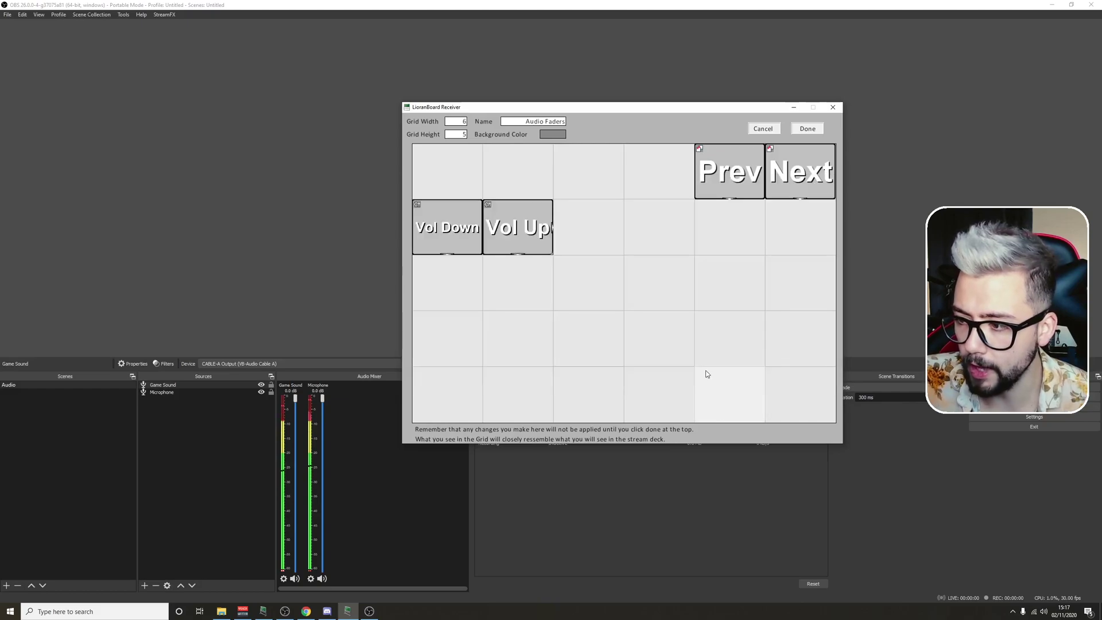
{"action": "left_click", "coordinate": [807, 130]}
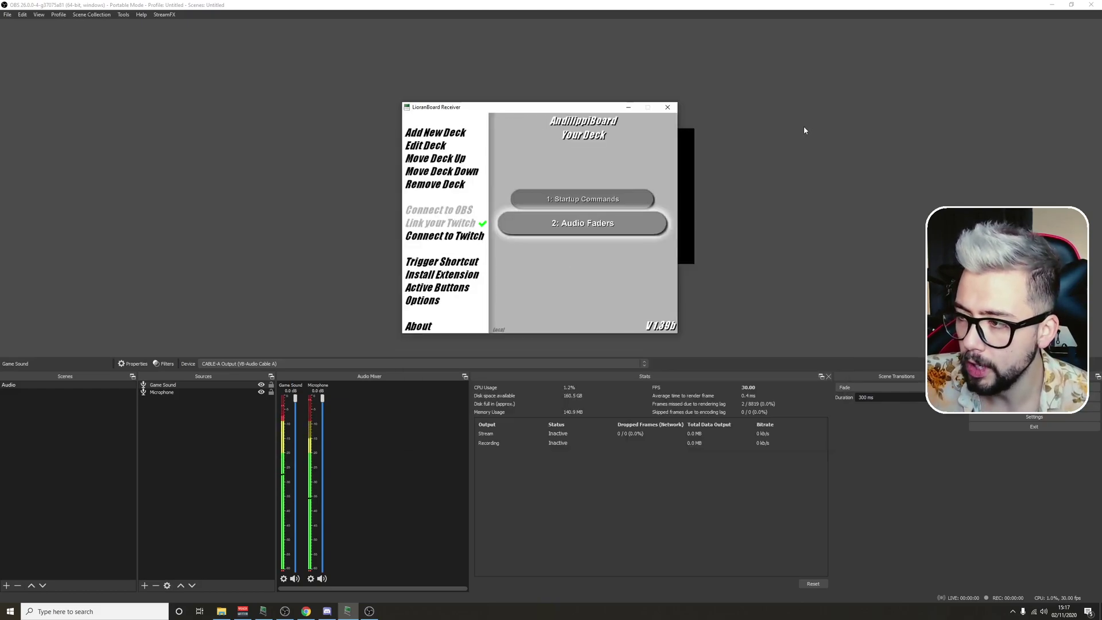
Step: Switch to File Explorer, open the LioranBoard Stream deck(PC) folder, minimize it and reposition the LioranBoard Receiver window
{"action": "left_click", "coordinate": [221, 612]}
{"action": "double_click", "coordinate": [581, 245]}
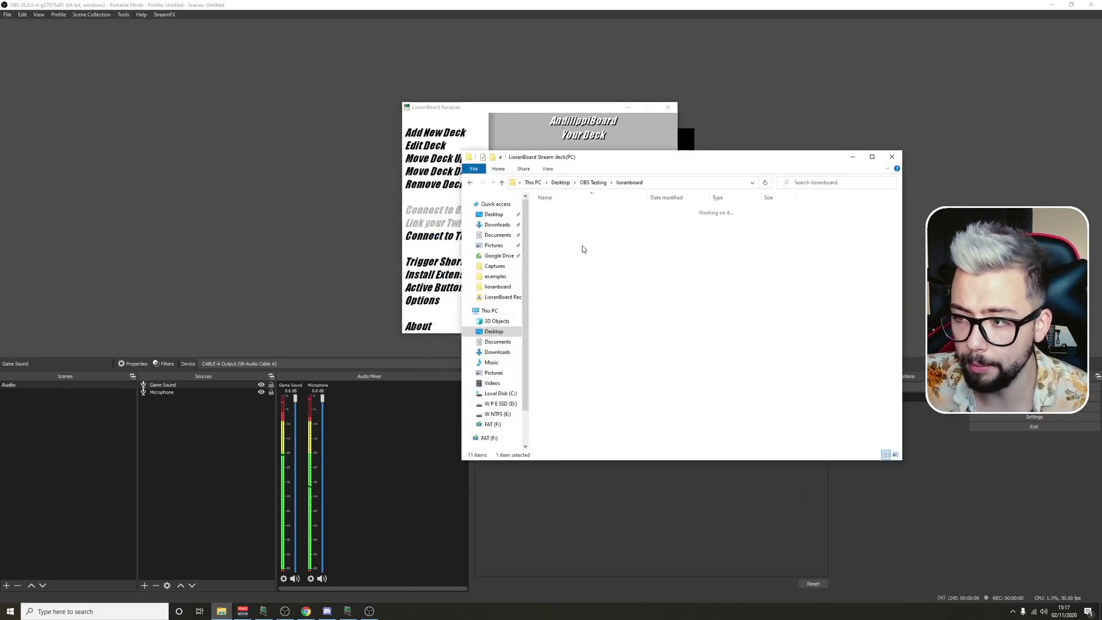
{"action": "left_click", "coordinate": [563, 228]}
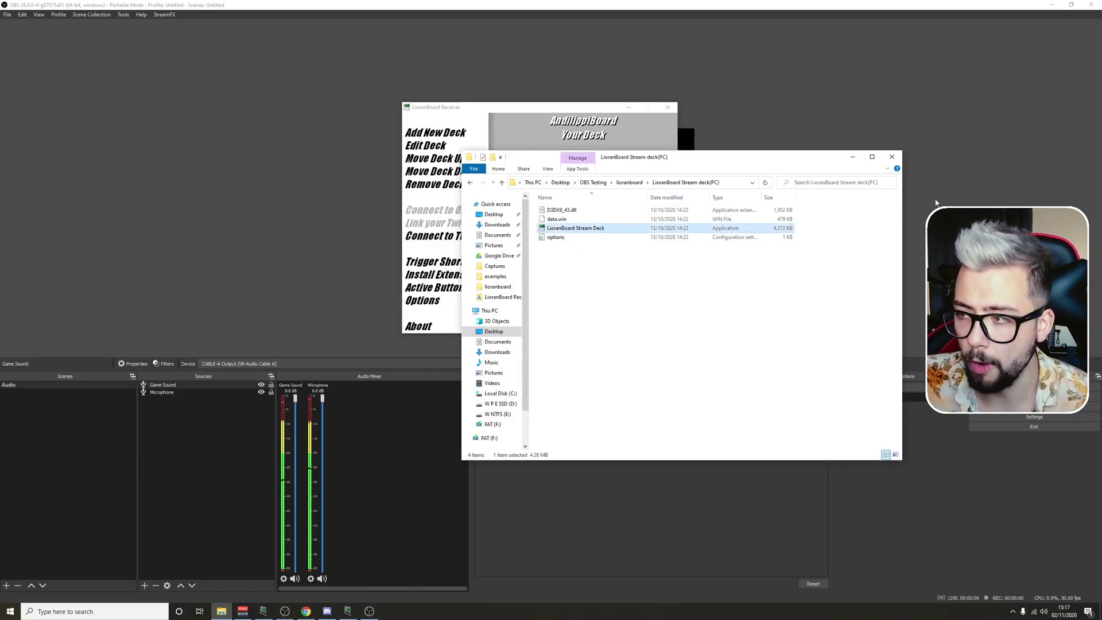
{"action": "left_click", "coordinate": [852, 157]}
{"action": "left_click_drag", "start_coordinate": [545, 105], "coordinate": [597, 206]}
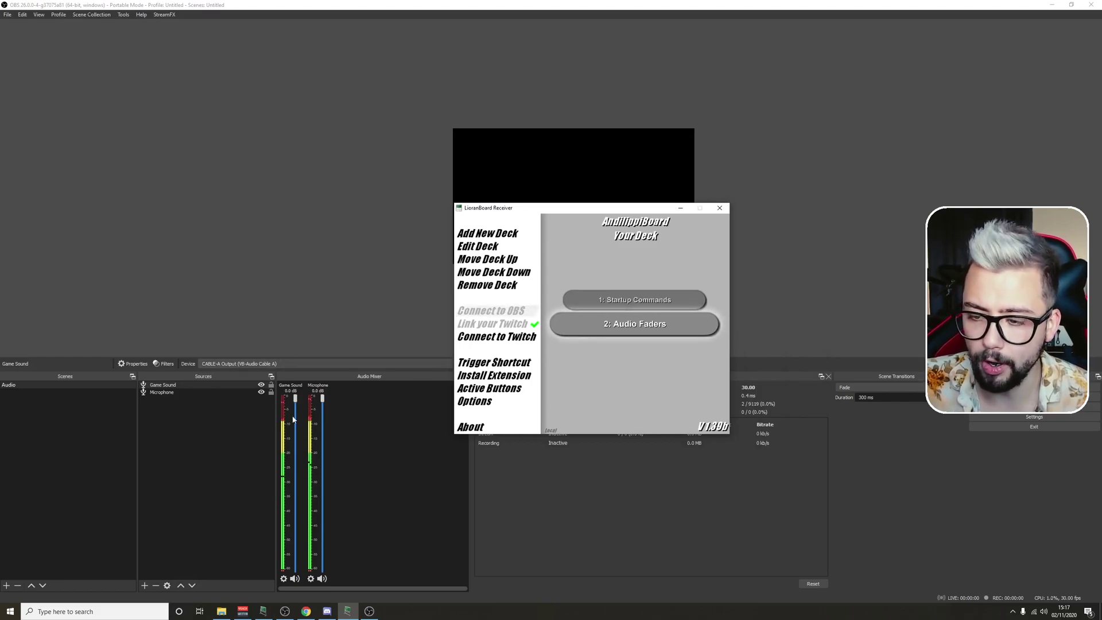
Step: Launch LioranBoard Stream Deck from its folder and connect it to the Receiver with deck 1 selected
{"action": "left_click", "coordinate": [220, 610]}
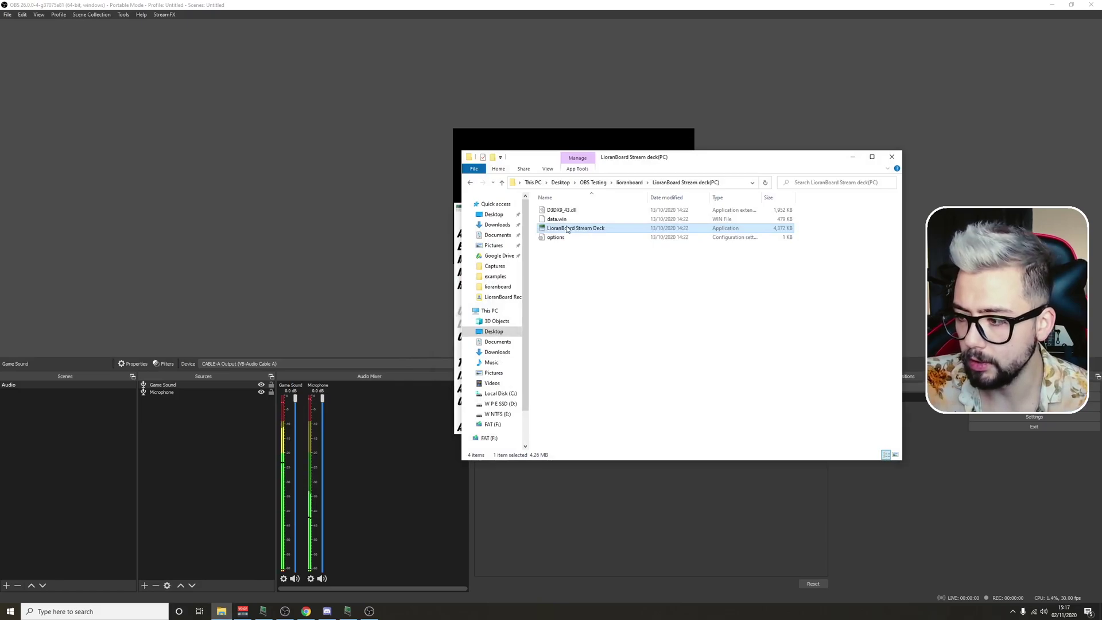
{"action": "double_click", "coordinate": [567, 228]}
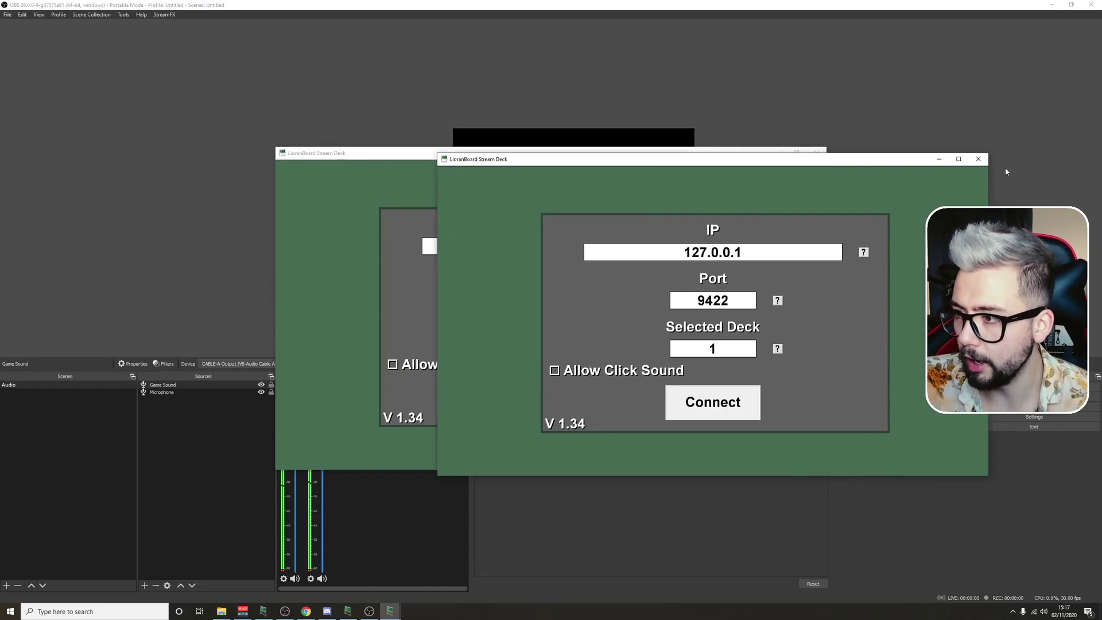
{"action": "left_click", "coordinate": [715, 423]}
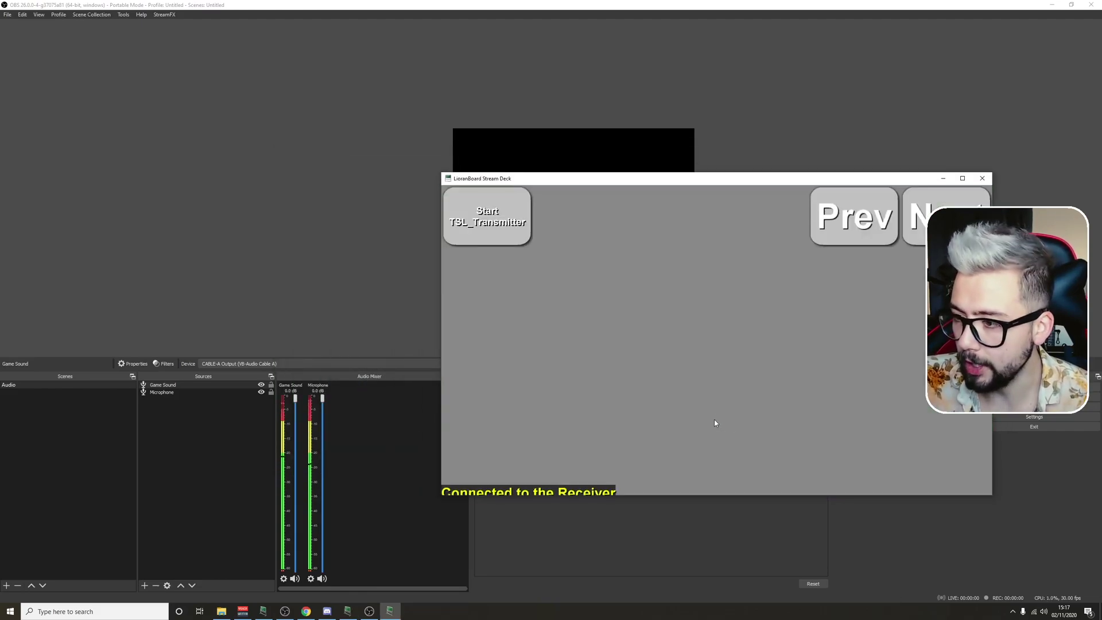
Step: Show the Audio Faders deck on the stream deck and trigger Vol Down followed by Vol Up to test the fades
{"action": "left_click", "coordinate": [864, 229]}
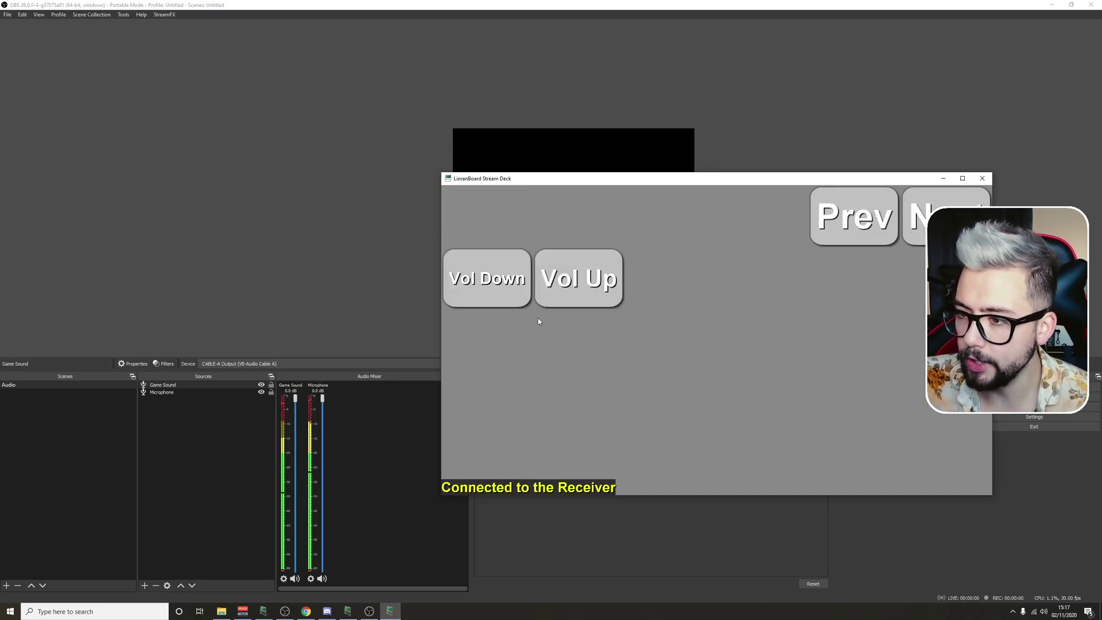
{"action": "left_click", "coordinate": [478, 290]}
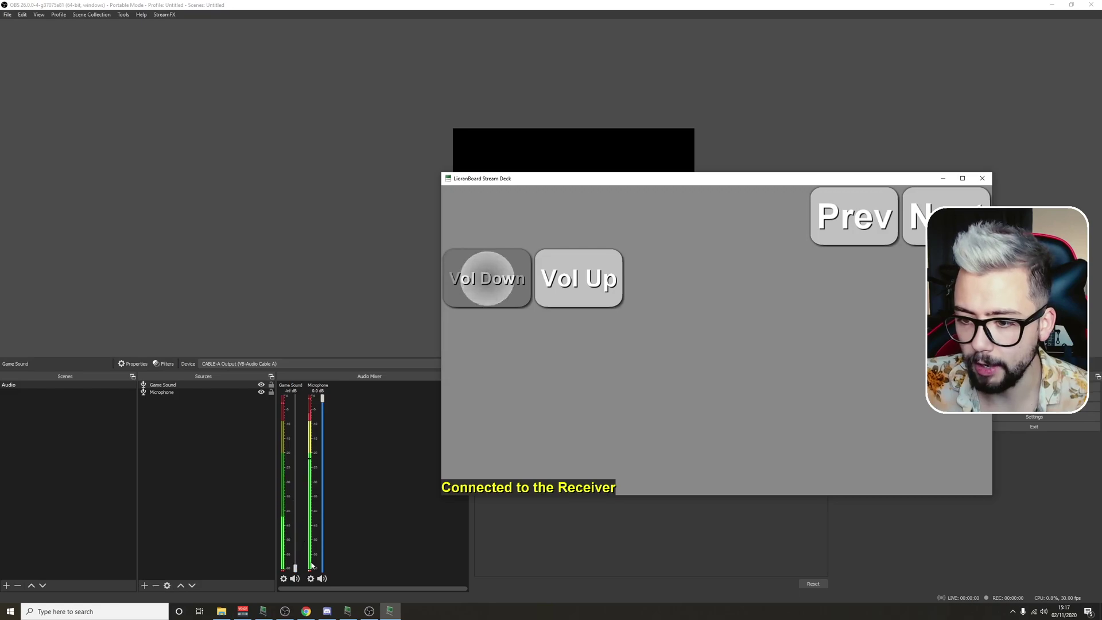
{"action": "left_click", "coordinate": [578, 258]}
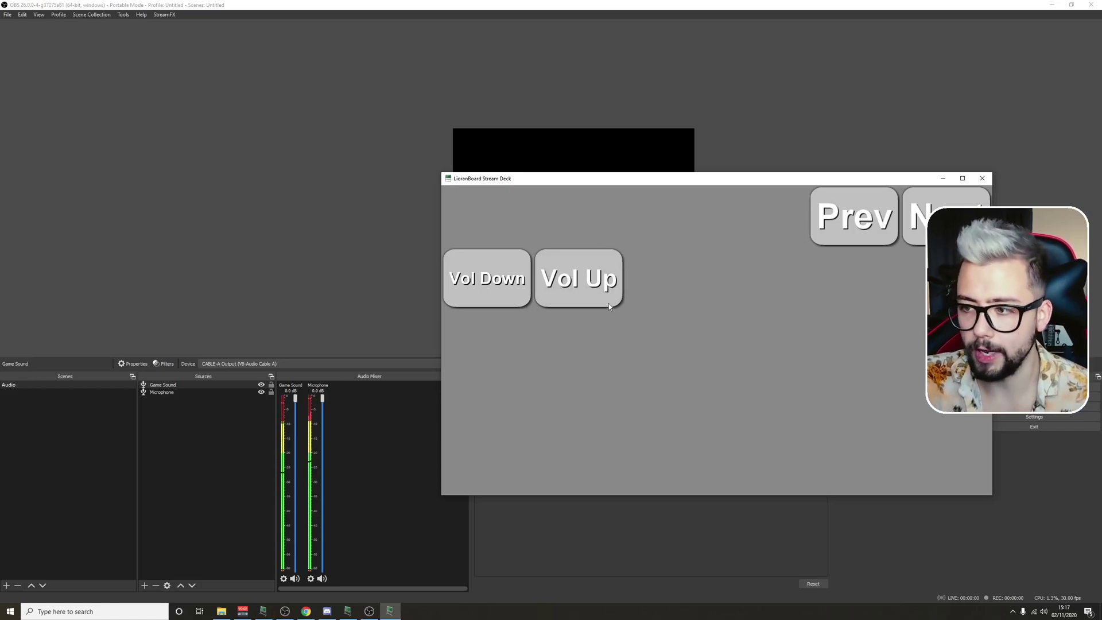
Step: Switch to OBS, lower the Microphone volume to about -8.3 dB in the audio mixer, and return to the stream deck
{"action": "left_click", "coordinate": [297, 395]}
{"action": "left_click_drag", "start_coordinate": [322, 398], "coordinate": [323, 452]}
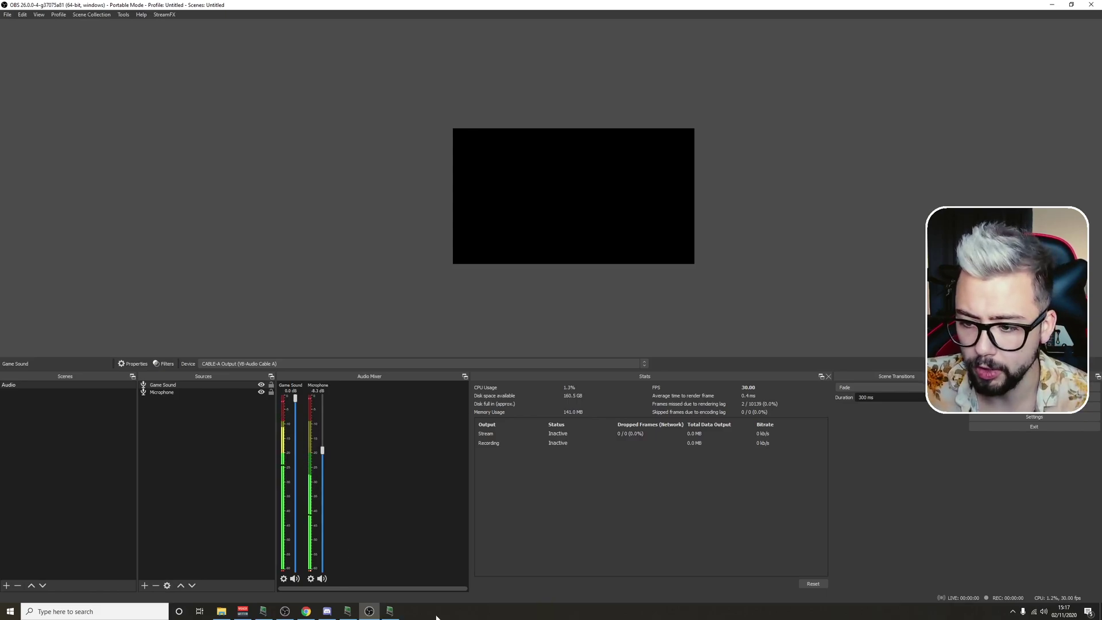
{"action": "left_click", "coordinate": [389, 611]}
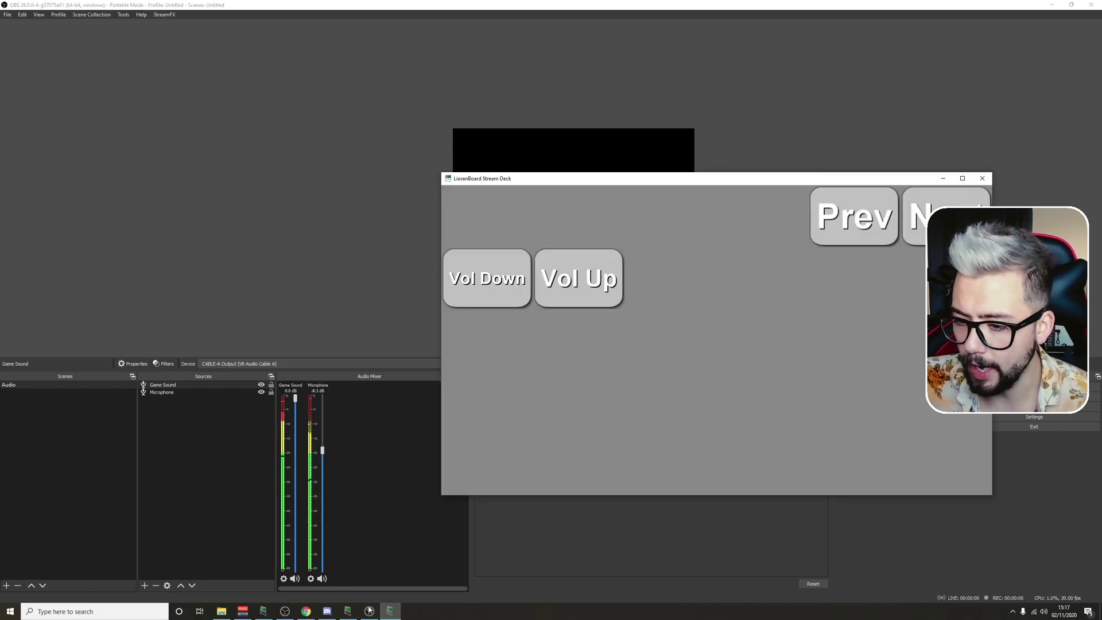
Step: Switch to the LioranBoard Receiver, open the Audio Faders deck for editing, and paste a copy of Vol Down two rows below the original
{"action": "left_click", "coordinate": [347, 611]}
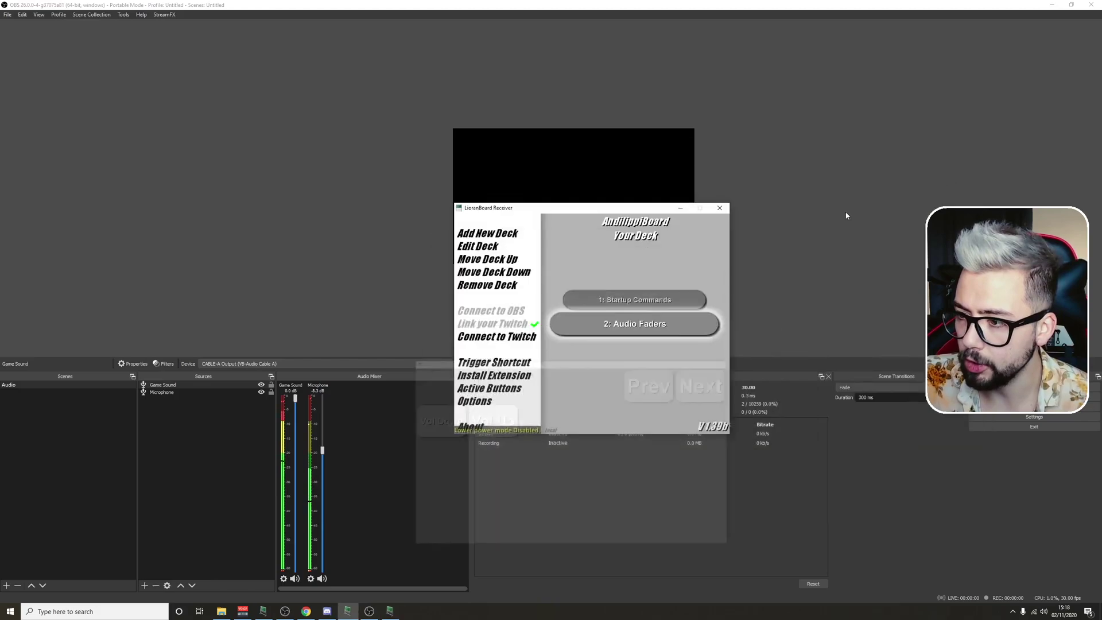
{"action": "double_click", "coordinate": [623, 324]}
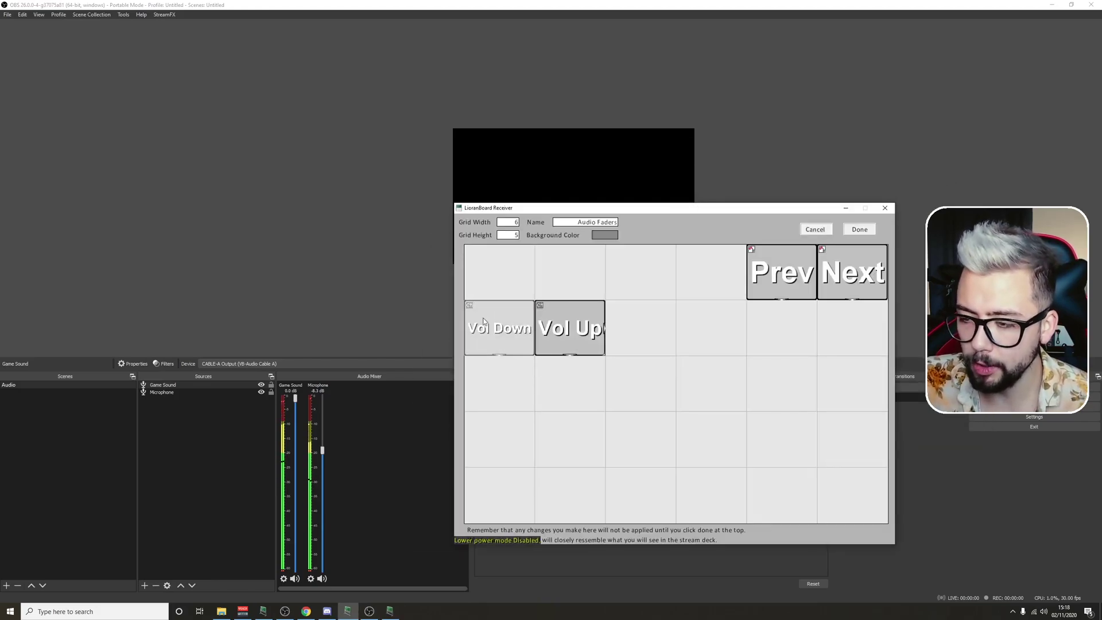
{"action": "right_click", "coordinate": [508, 341]}
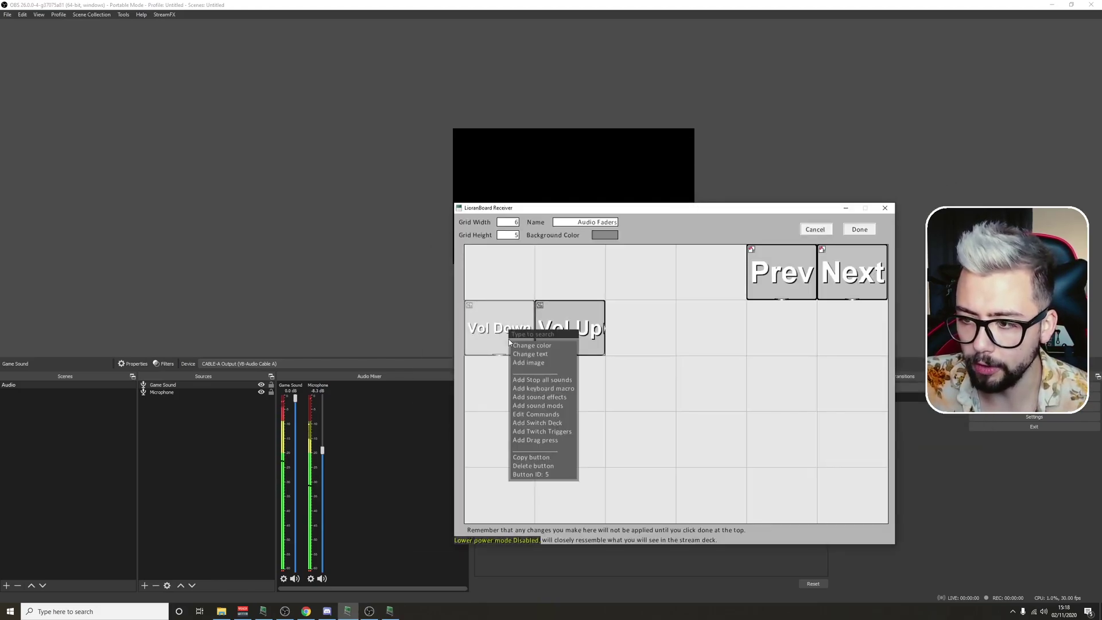
{"action": "left_click", "coordinate": [526, 457]}
{"action": "left_click", "coordinate": [515, 426]}
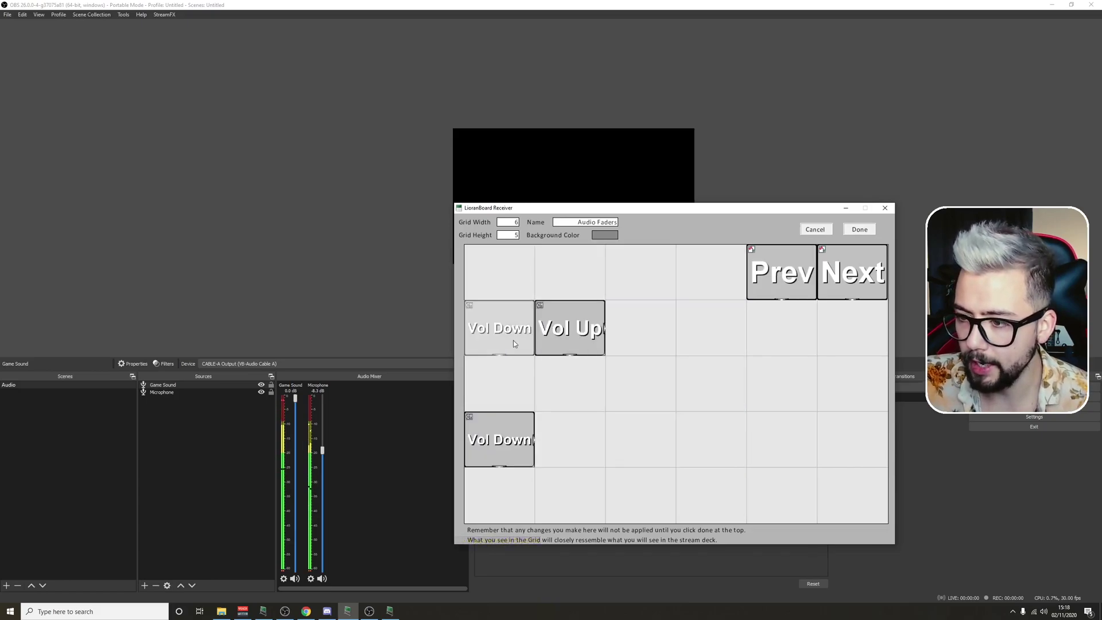
Step: Copy the Vol Up button and paste it beside the new Vol Down copy
{"action": "right_click", "coordinate": [565, 325]}
{"action": "left_click", "coordinate": [587, 454]}
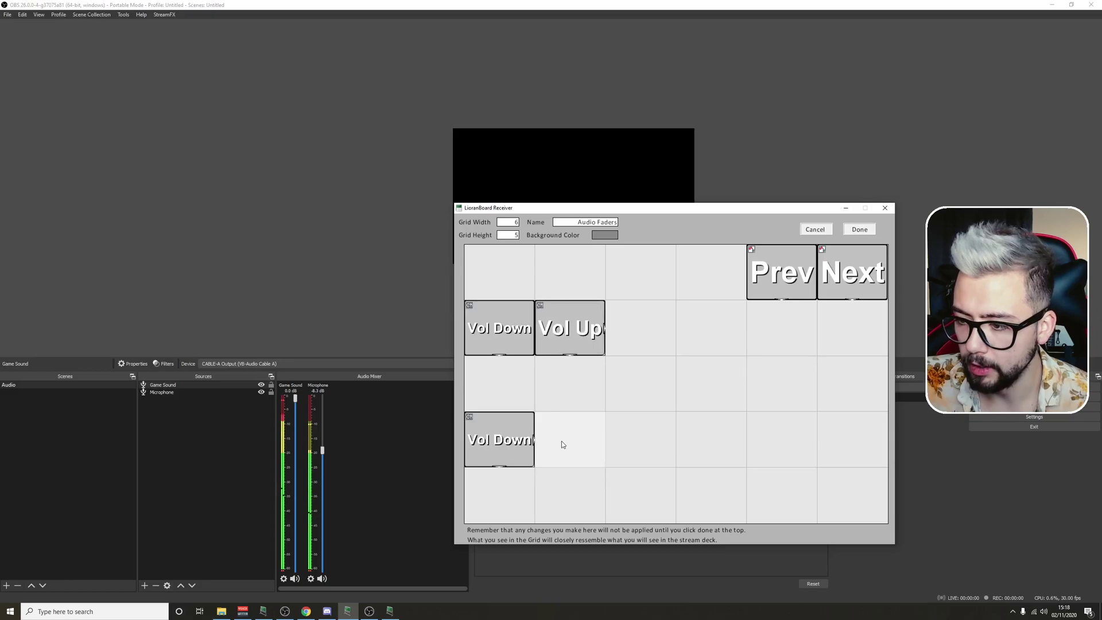
{"action": "left_click", "coordinate": [562, 444]}
{"action": "left_click", "coordinate": [585, 425]}
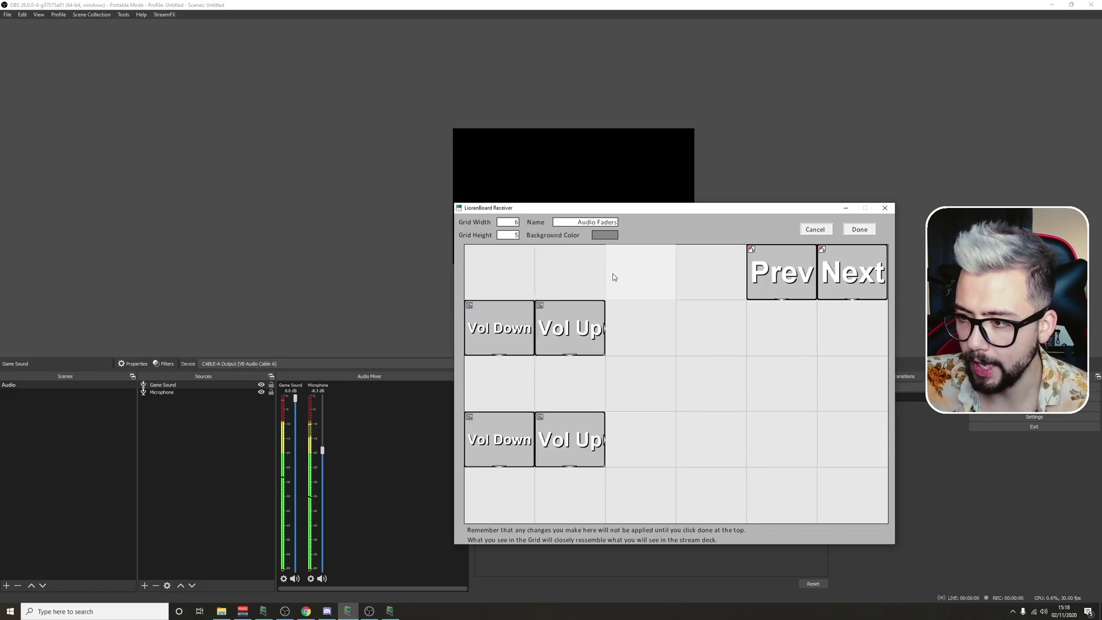
Step: Change the text of the two pasted buttons to Vol Down Mic and Vol Up Mic
{"action": "right_click", "coordinate": [498, 438]}
{"action": "left_click", "coordinate": [542, 416]}
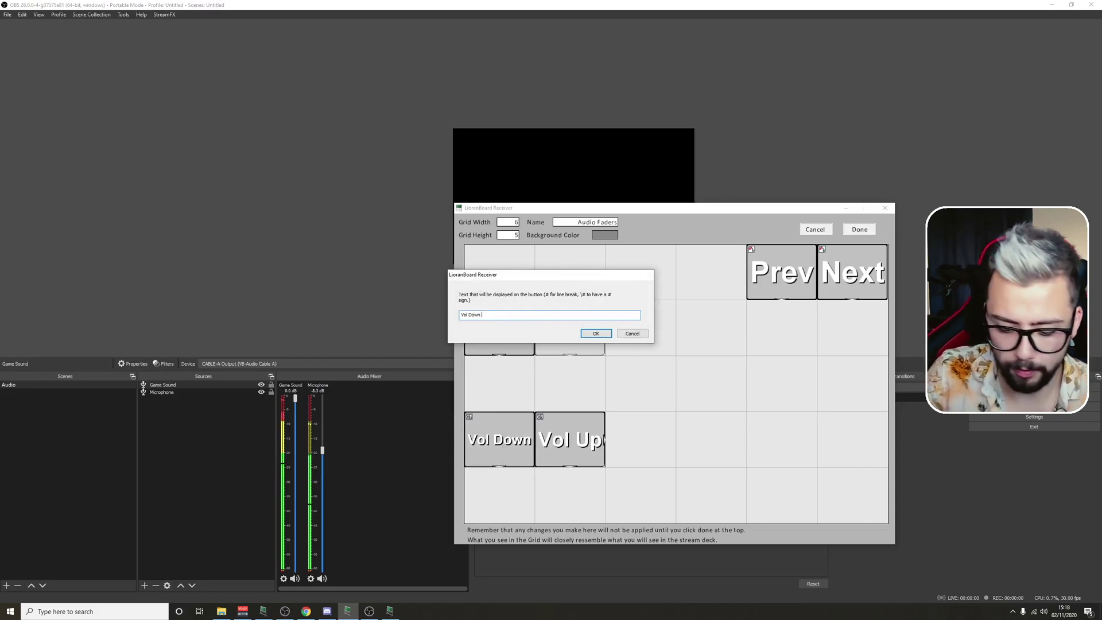
{"action": "type", "text": "Mic"}
{"action": "left_click", "coordinate": [594, 334]}
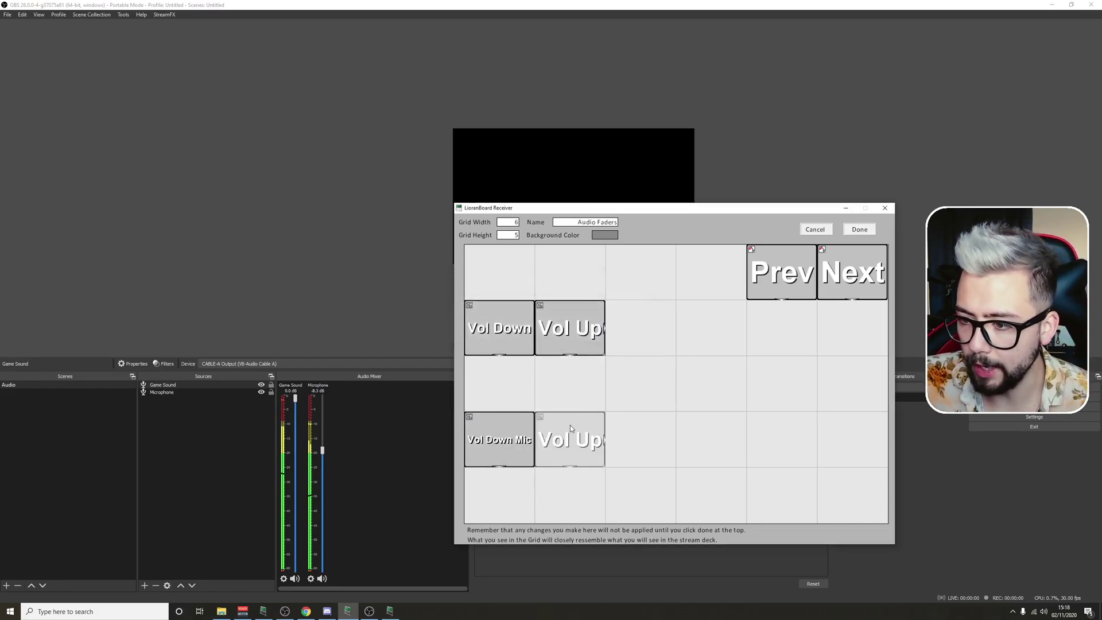
{"action": "right_click", "coordinate": [570, 425]}
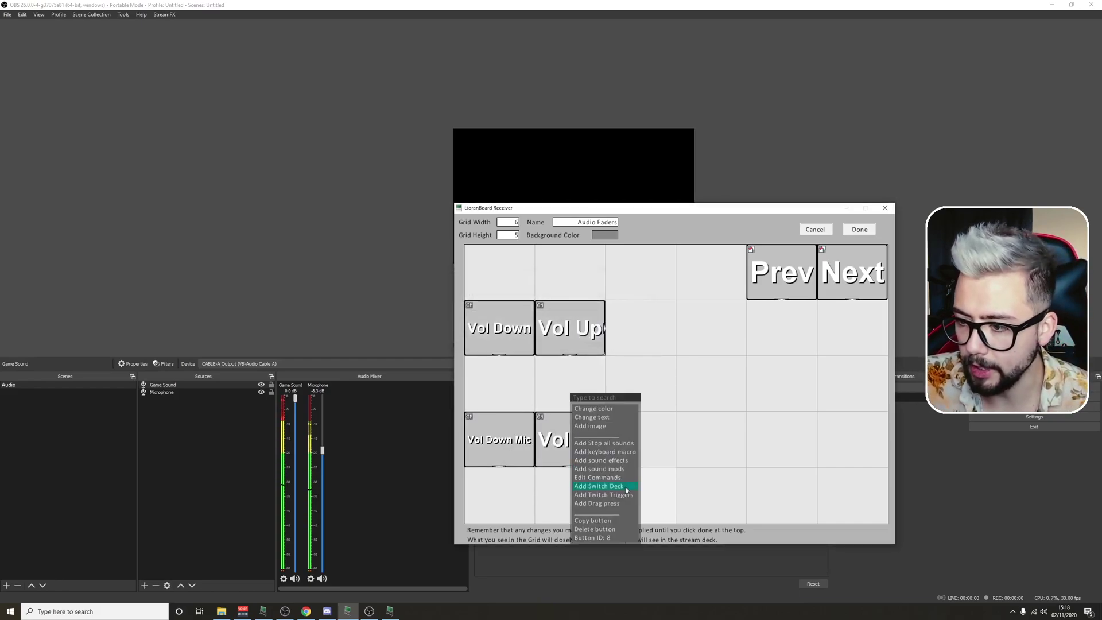
{"action": "left_click", "coordinate": [592, 417]}
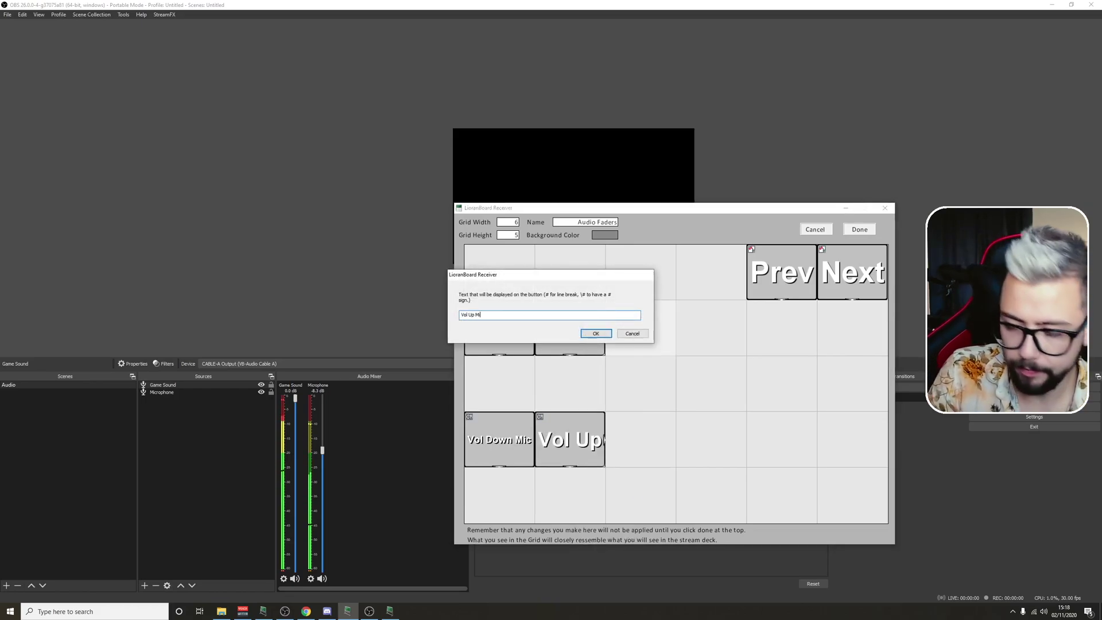
{"action": "left_click", "coordinate": [593, 333]}
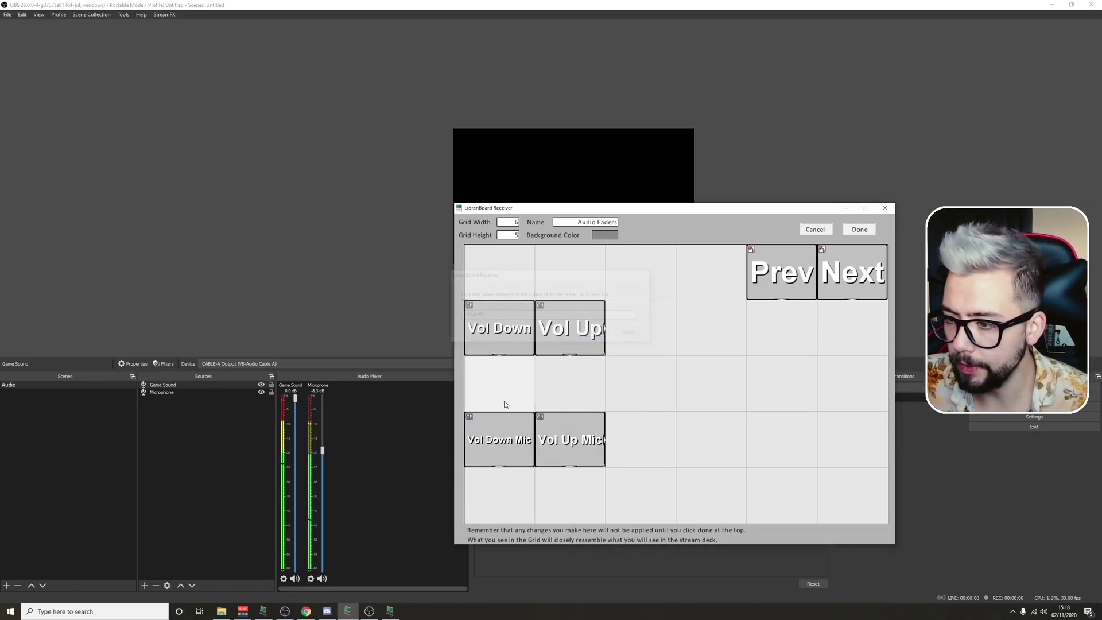
Step: Edit the Vol Down Mic button's commands and set the volume motion's source to Microphone
{"action": "right_click", "coordinate": [491, 440]}
{"action": "left_click", "coordinate": [520, 478]}
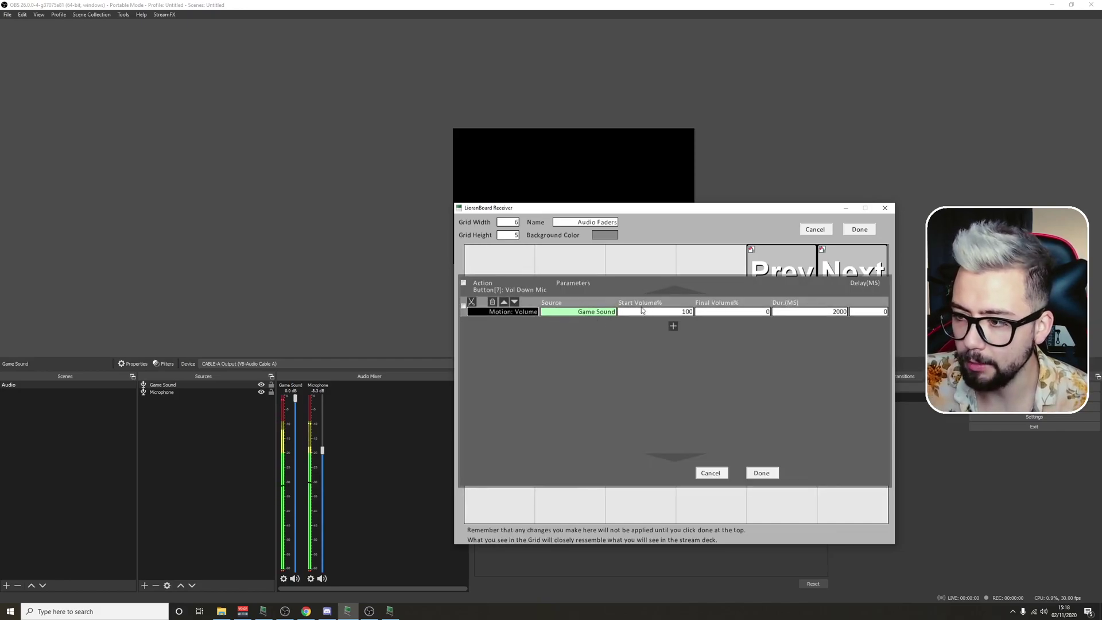
{"action": "left_click", "coordinate": [598, 312]}
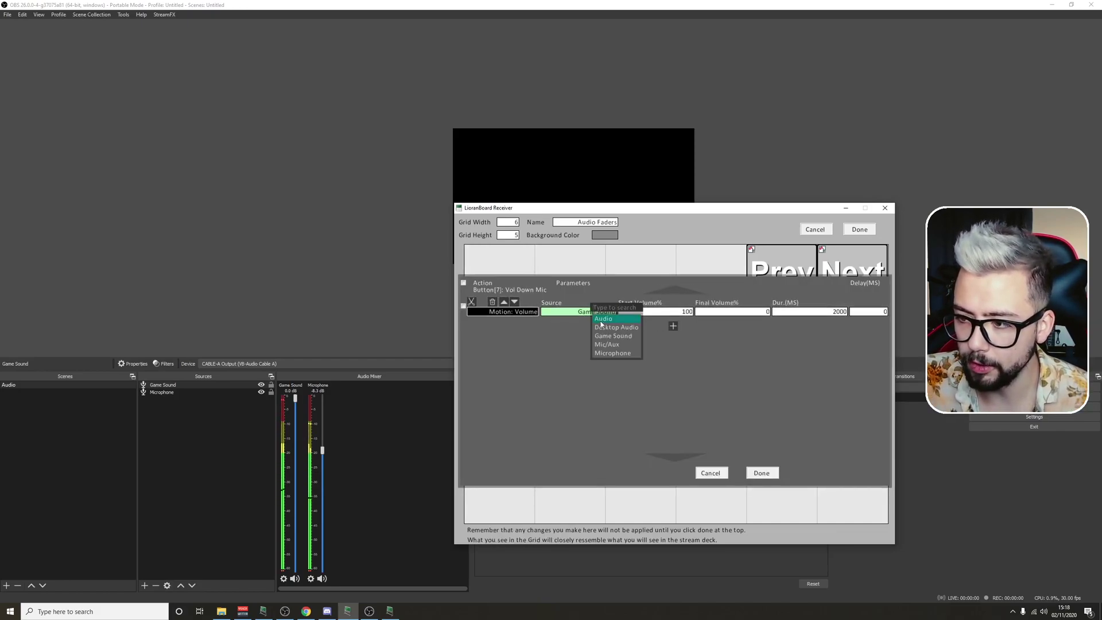
{"action": "left_click", "coordinate": [610, 354]}
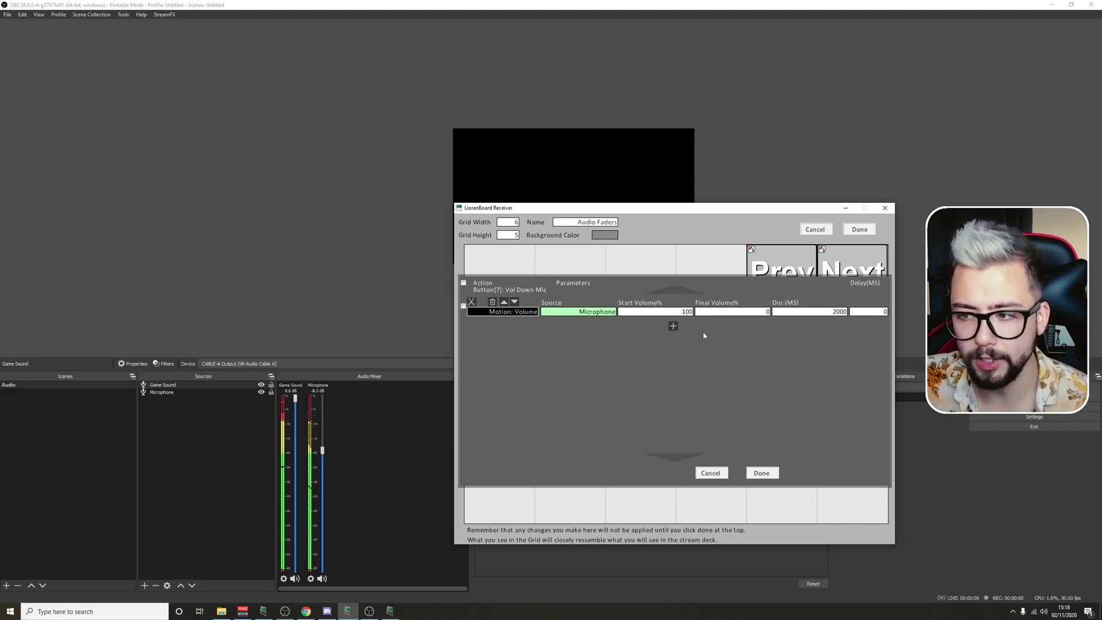
Step: Add a Math: Pull Source Value command above the volume motion in the Vol Down Mic button
{"action": "left_click", "coordinate": [673, 326]}
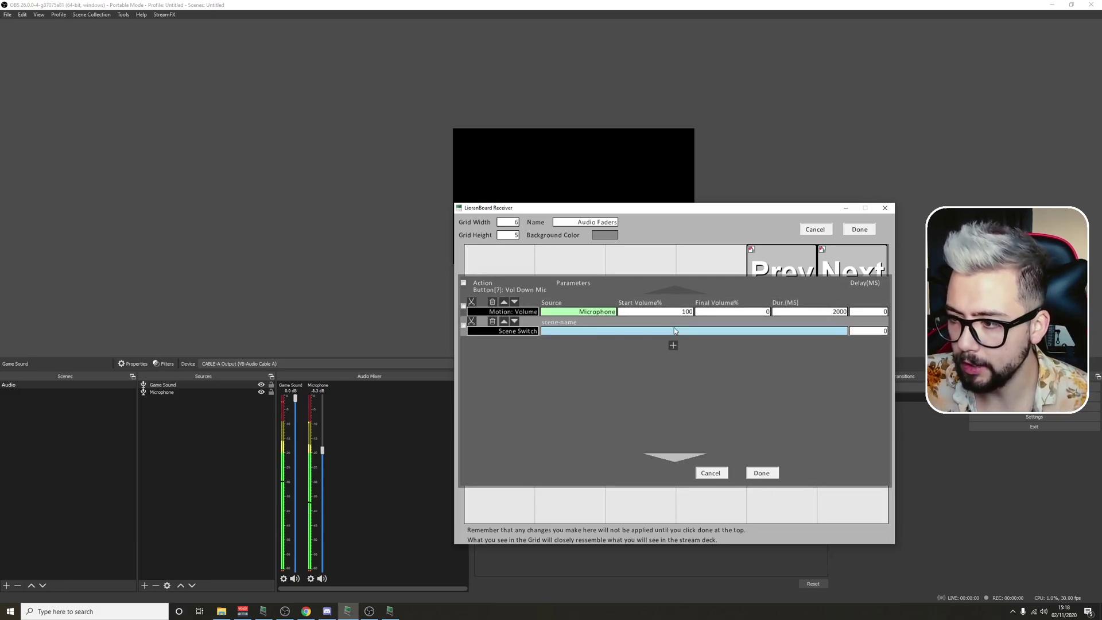
{"action": "left_click", "coordinate": [504, 321]}
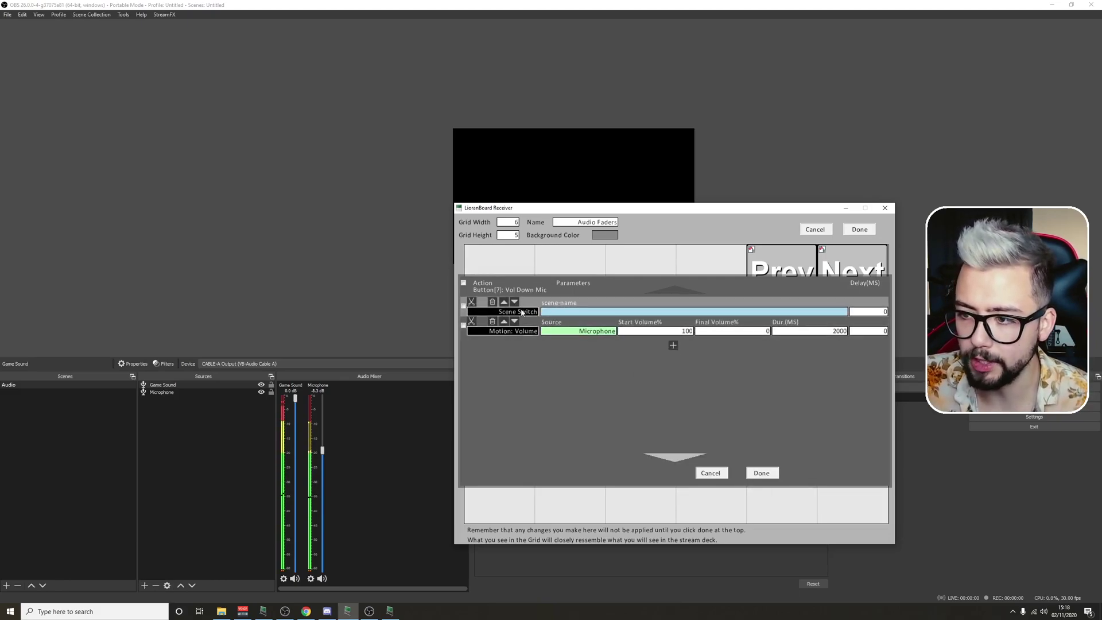
{"action": "left_click", "coordinate": [523, 313]}
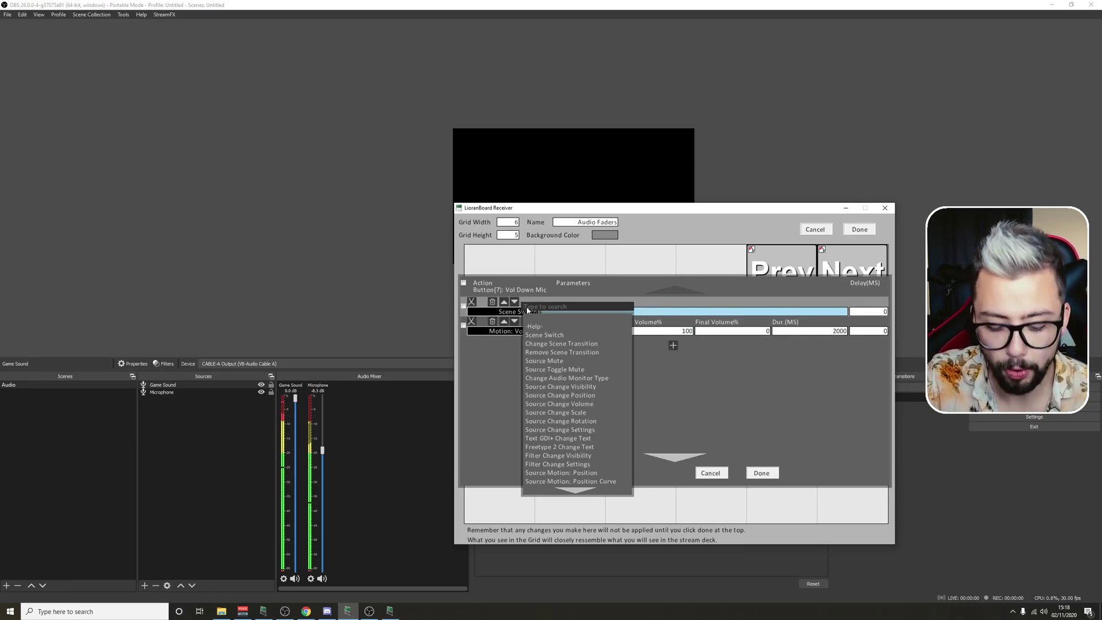
{"action": "type", "text": "pull"}
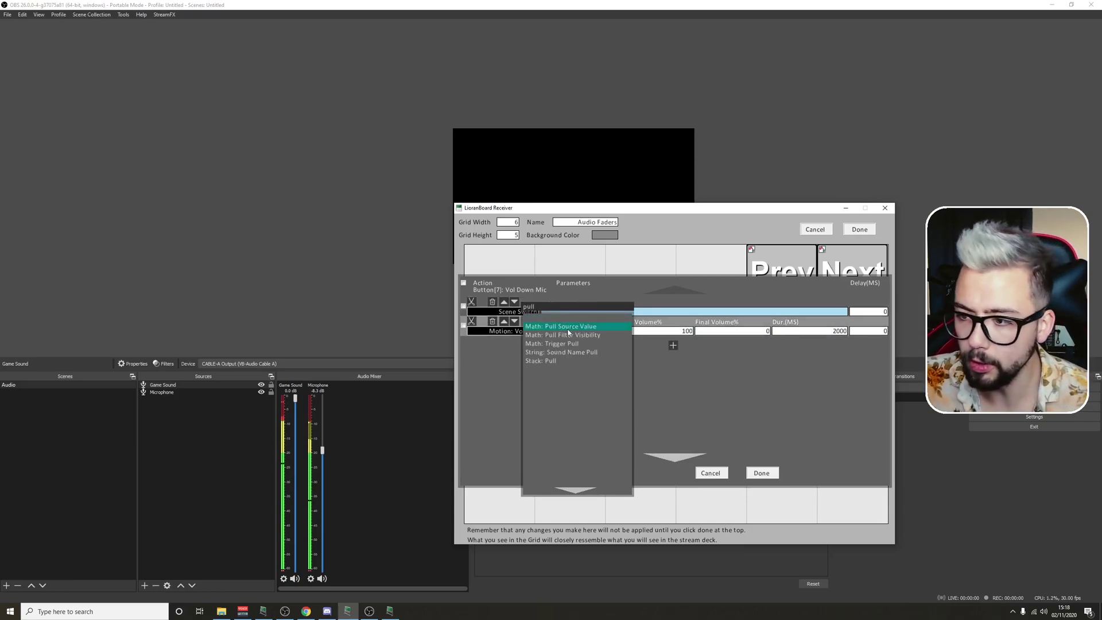
{"action": "left_click", "coordinate": [566, 326]}
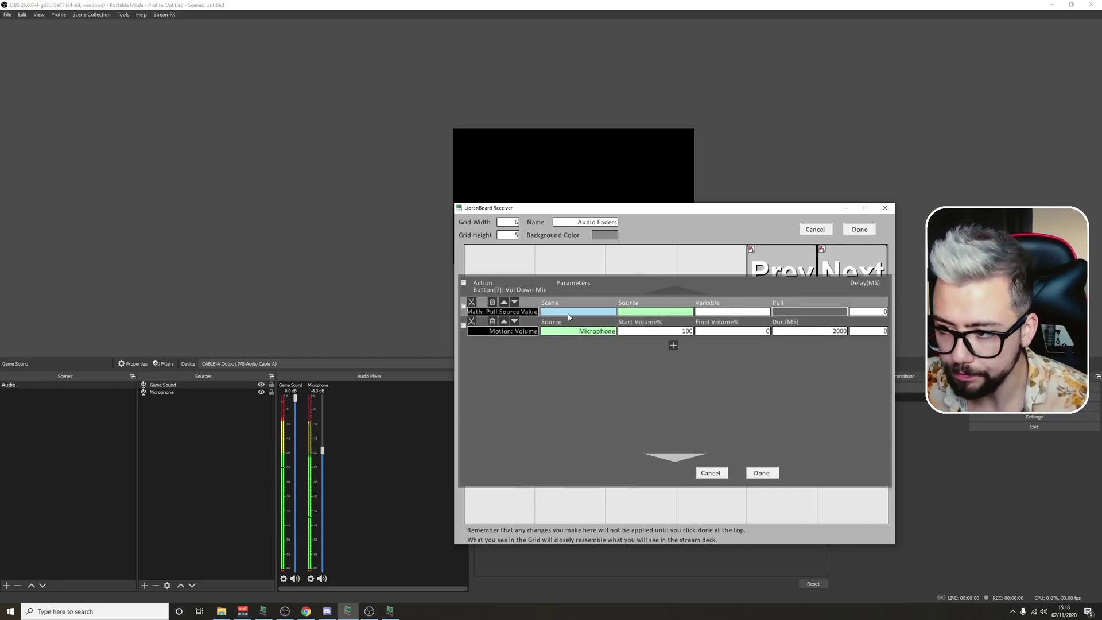
Step: Set the pull command to the Audio scene's Microphone source and name its variable current_mic_vol
{"action": "left_click", "coordinate": [568, 314]}
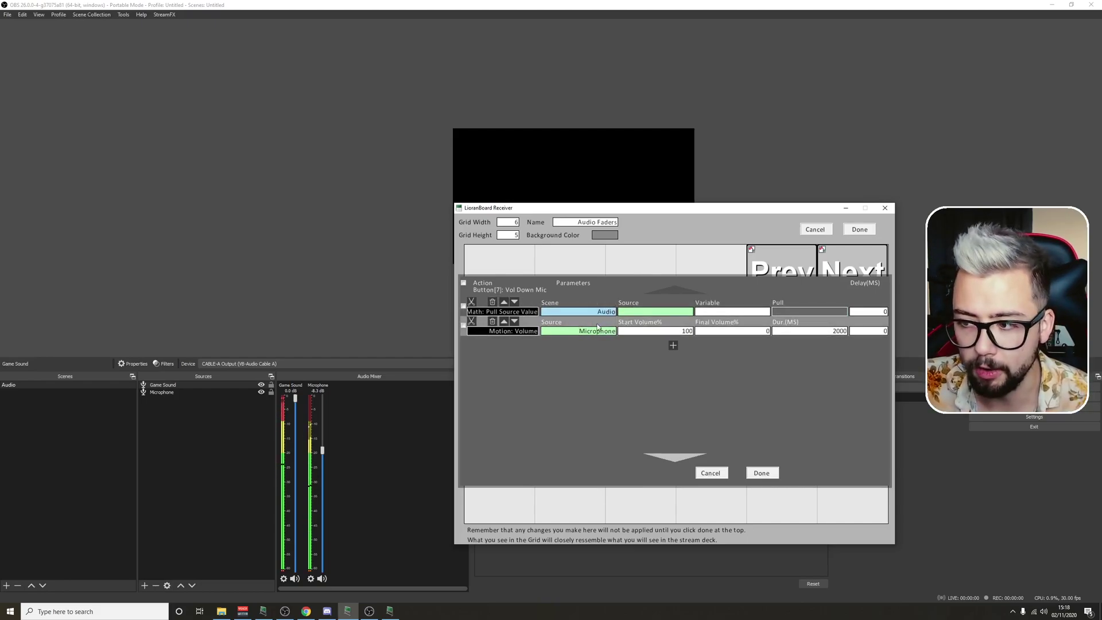
{"action": "left_click", "coordinate": [681, 312]}
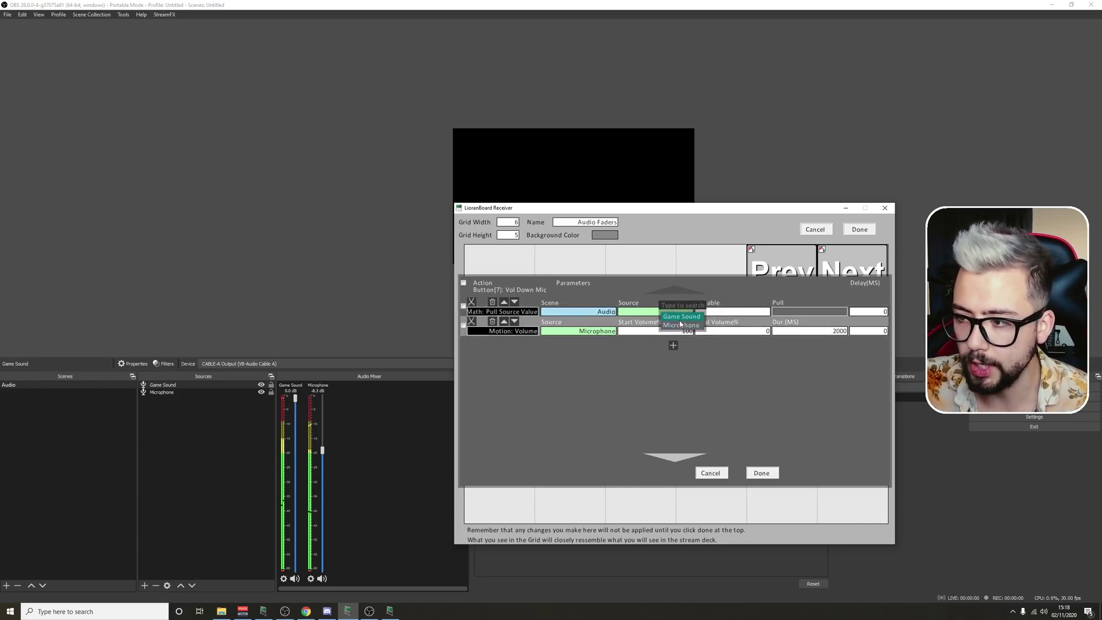
{"action": "left_click", "coordinate": [681, 325]}
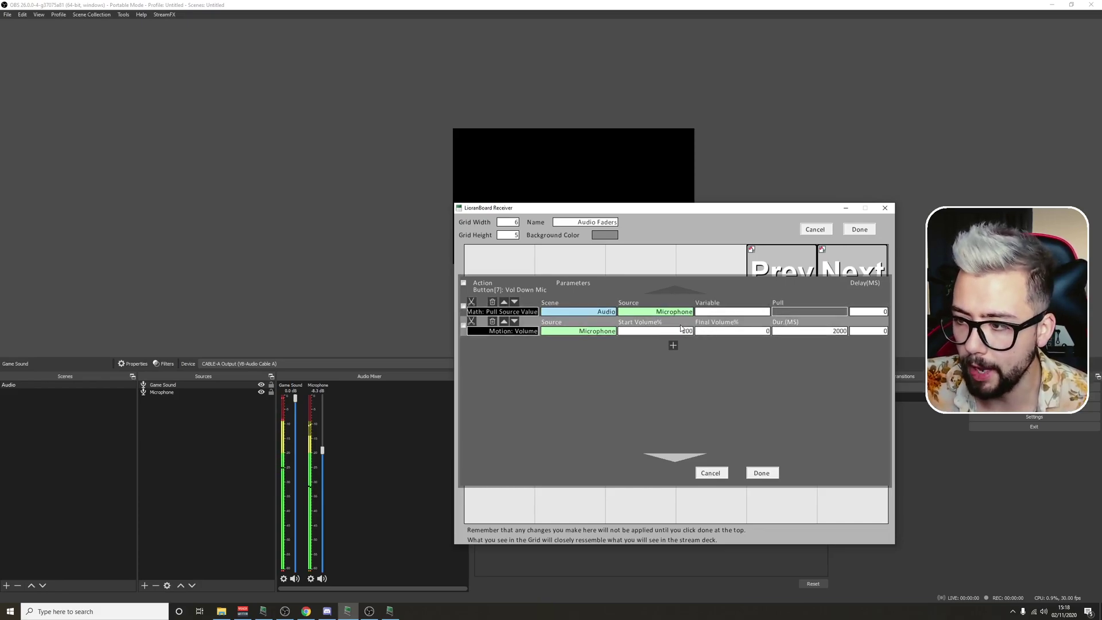
{"action": "left_click", "coordinate": [725, 315]}
{"action": "type", "text": "current_mic_vol"}
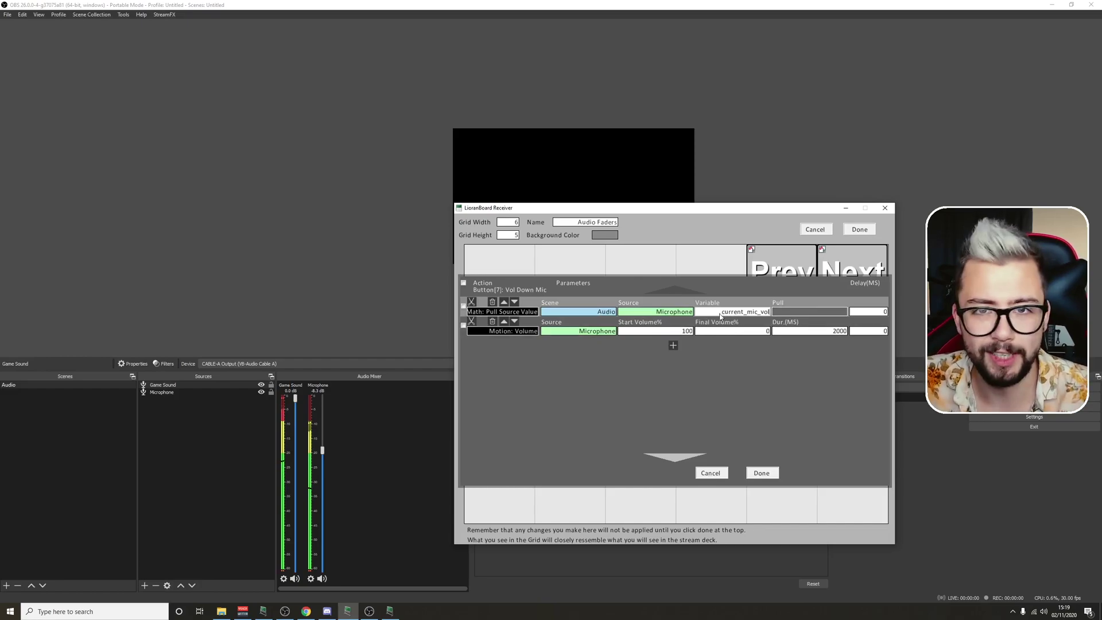
Step: Make the command pull Volume, set the motion's start volume to /$current_mic_vol$/, and accept the Vol Down Mic commands
{"action": "left_click", "coordinate": [810, 316]}
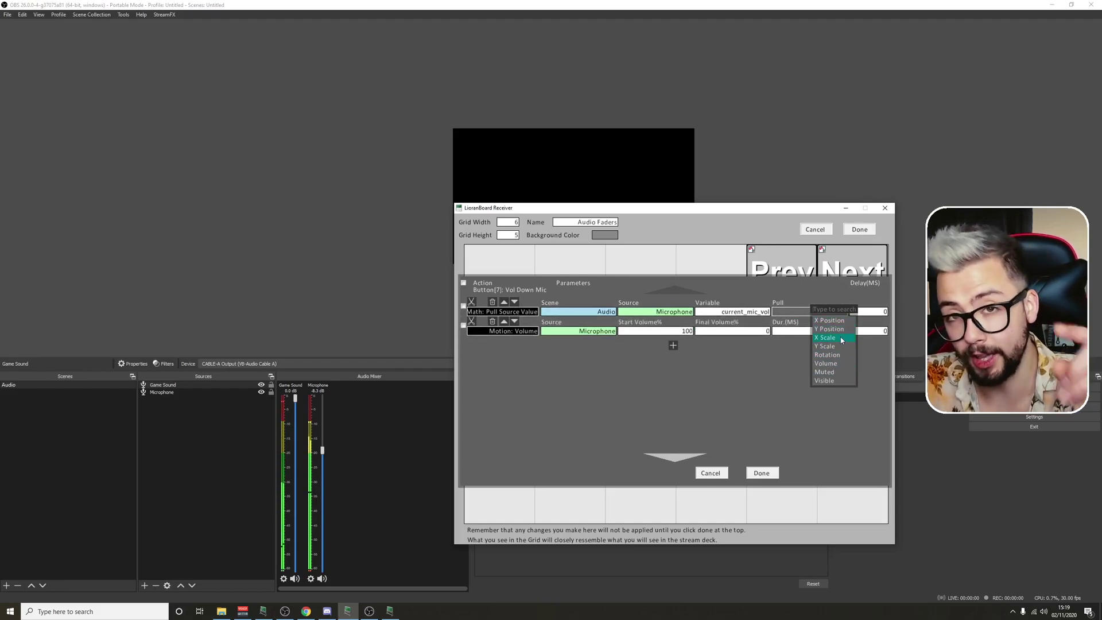
{"action": "left_click", "coordinate": [833, 364]}
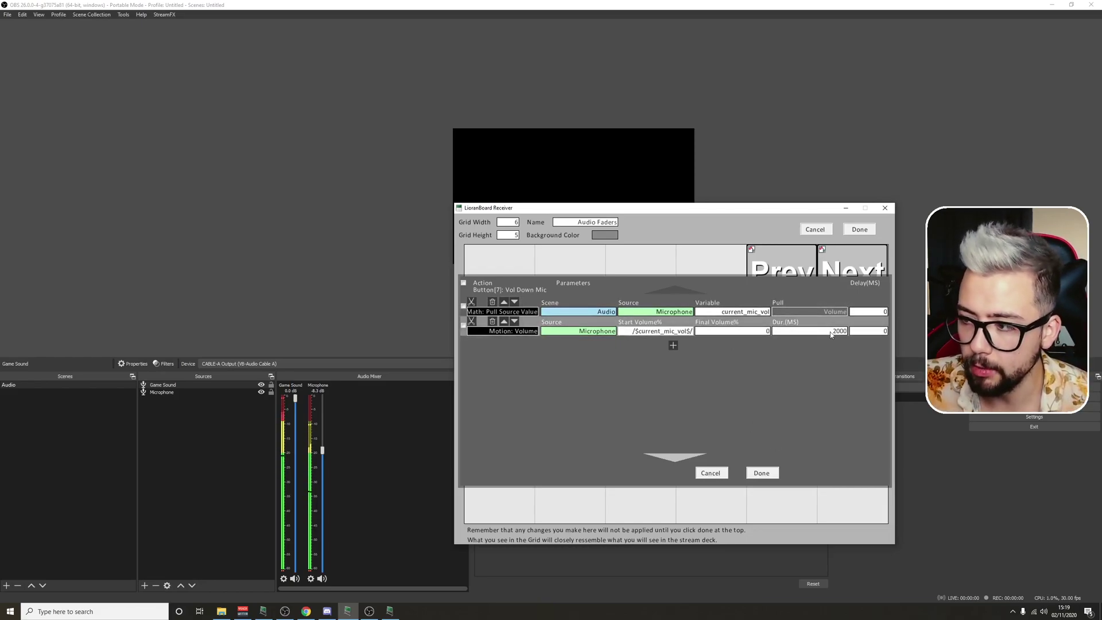
{"action": "left_click", "coordinate": [762, 473]}
Step: Edit the Vol Up Mic button's commands and set the volume motion's final volume to /$current_mic_vol$/
{"action": "right_click", "coordinate": [575, 444]}
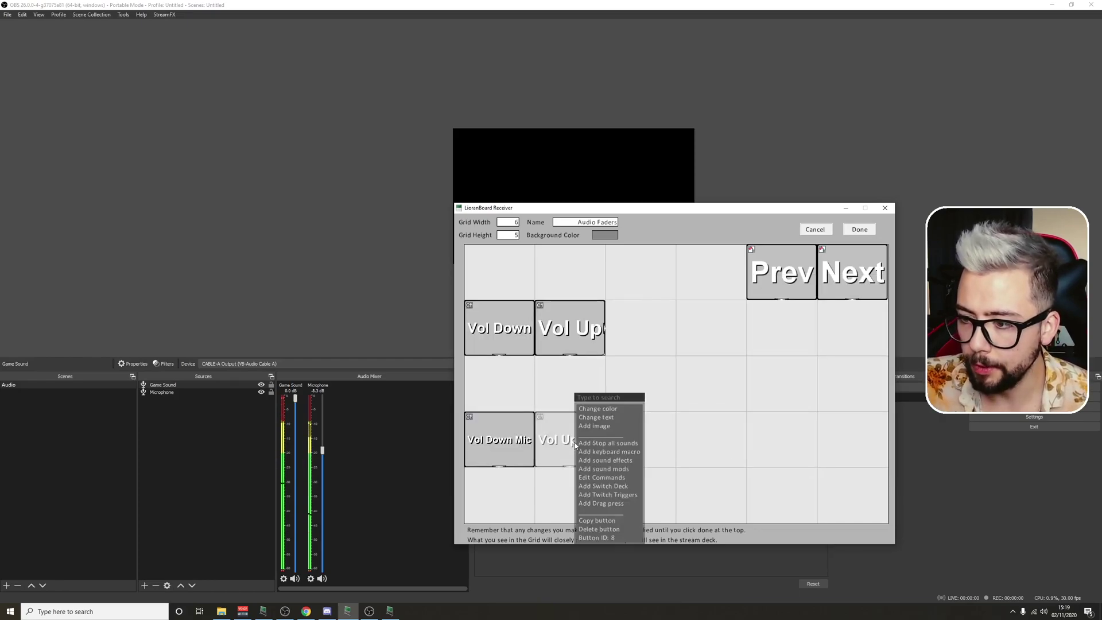
{"action": "right_click", "coordinate": [497, 442]}
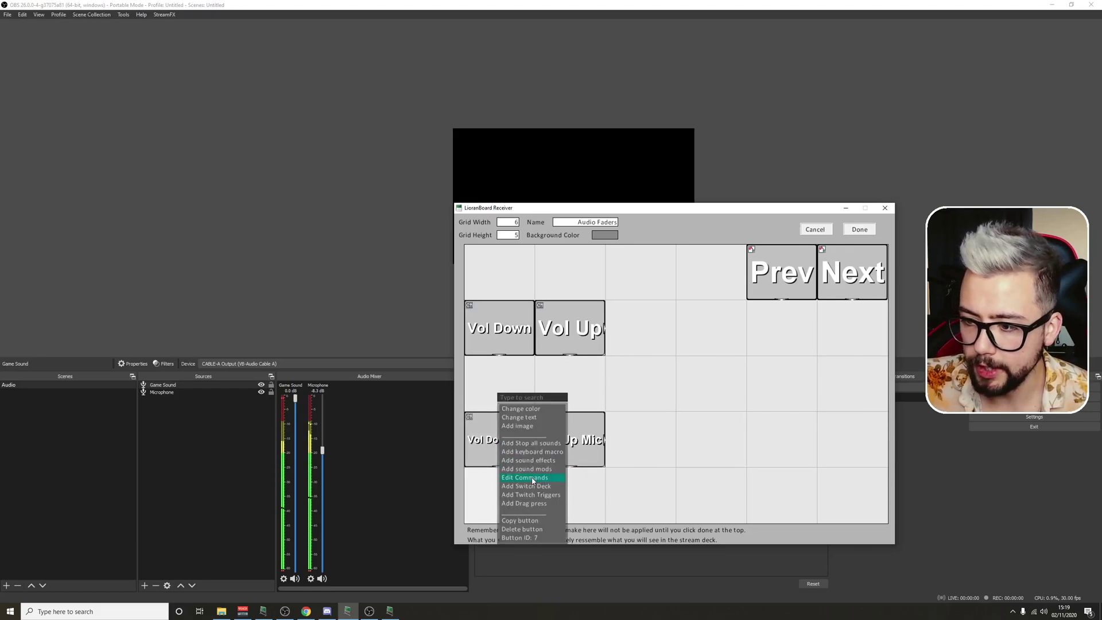
{"action": "right_click", "coordinate": [489, 442]}
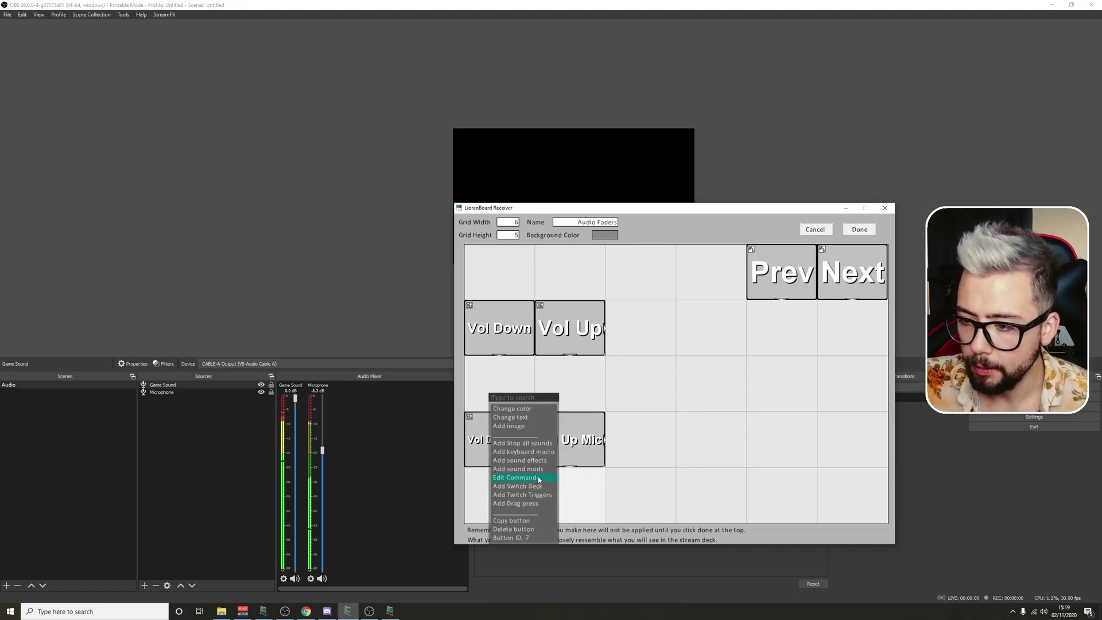
{"action": "right_click", "coordinate": [572, 451]}
{"action": "left_click", "coordinate": [594, 478]}
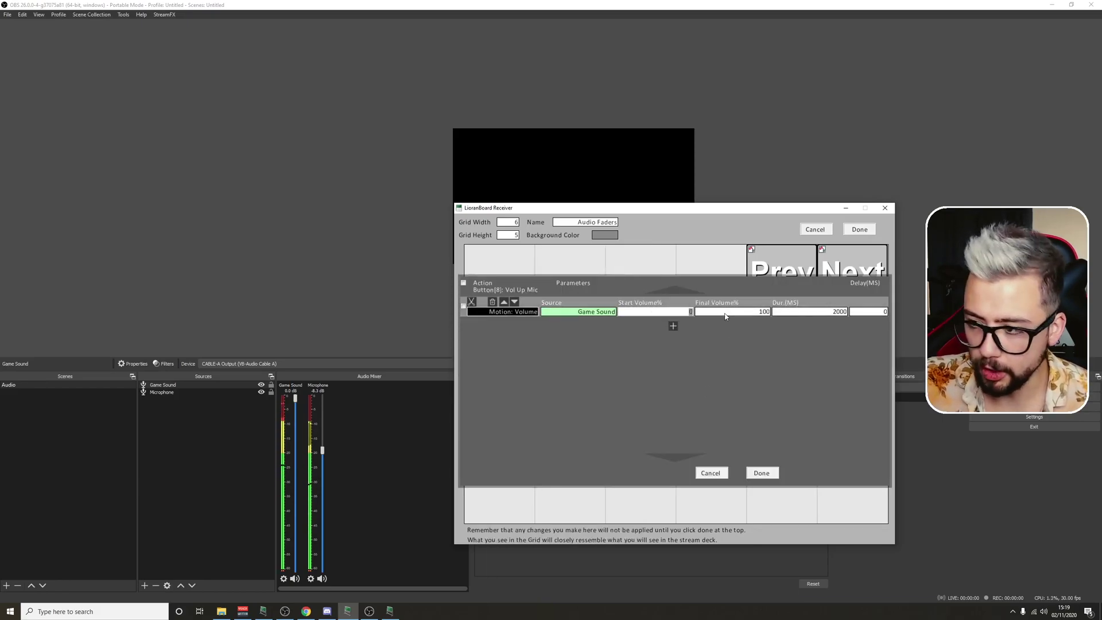
{"action": "left_click", "coordinate": [767, 311]}
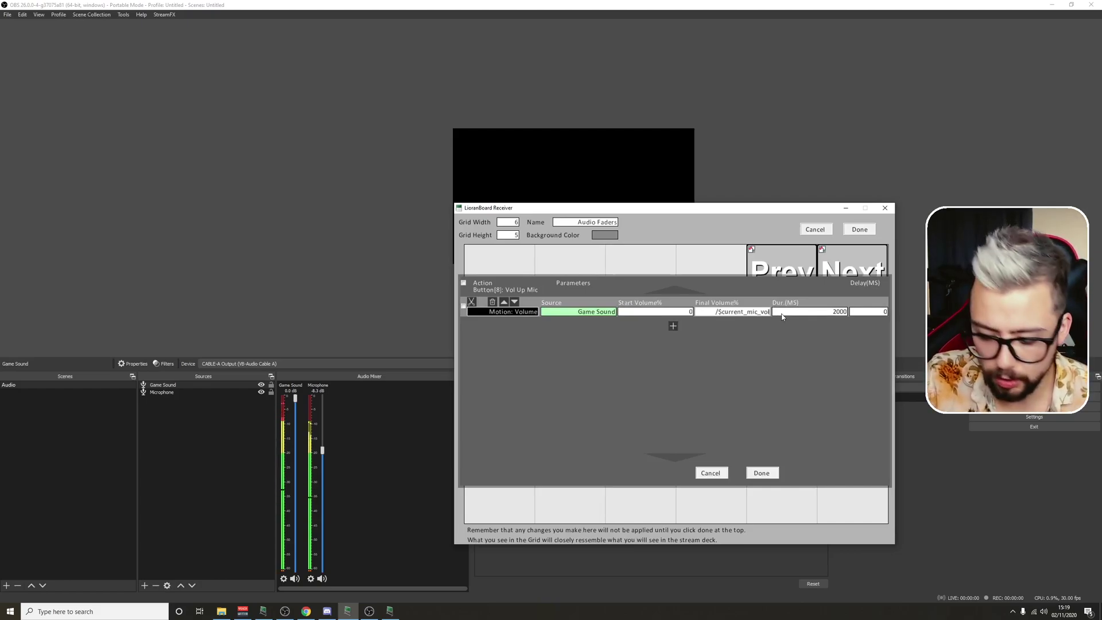
{"action": "type", "text": "/$current_mic_vol$/"}
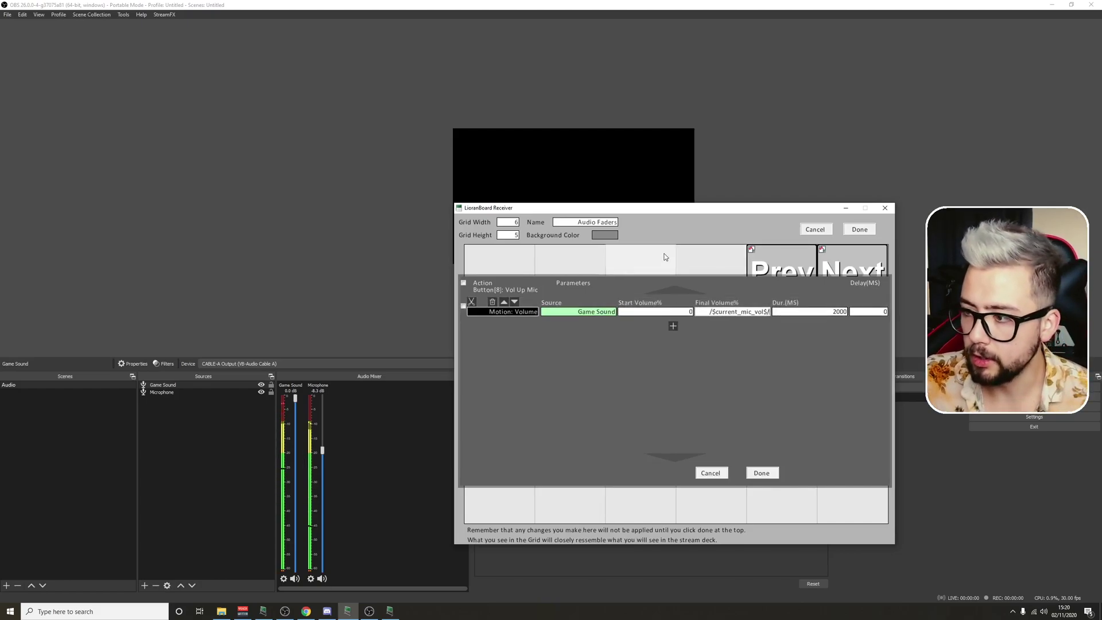
Step: Set the Vol Up Mic motion's source to Microphone and accept the button's commands
{"action": "left_click", "coordinate": [597, 312]}
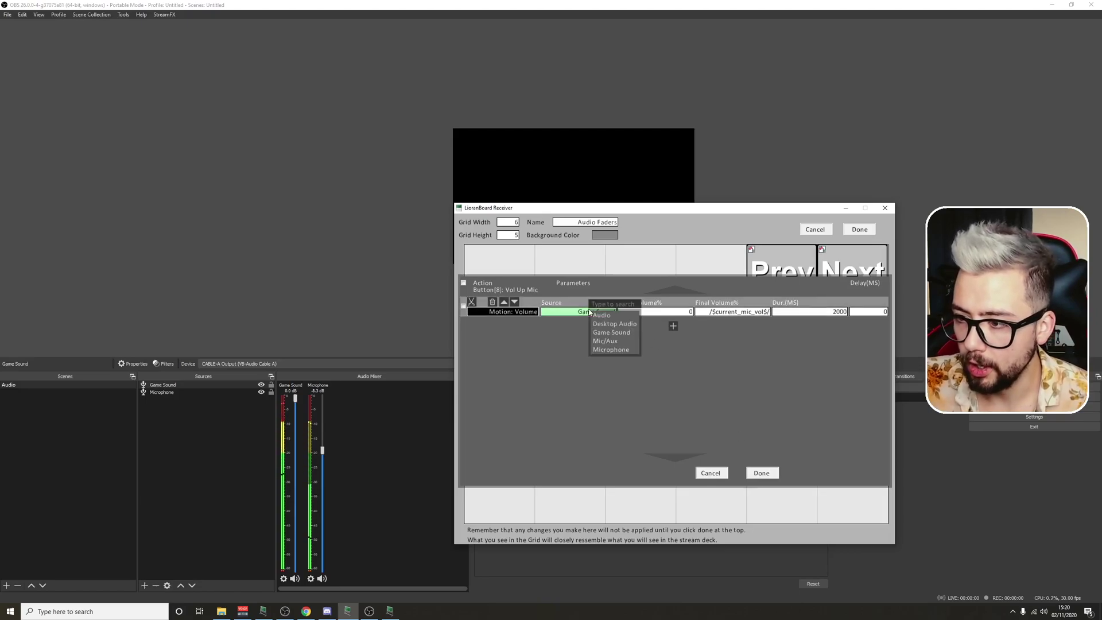
{"action": "left_click", "coordinate": [608, 333]}
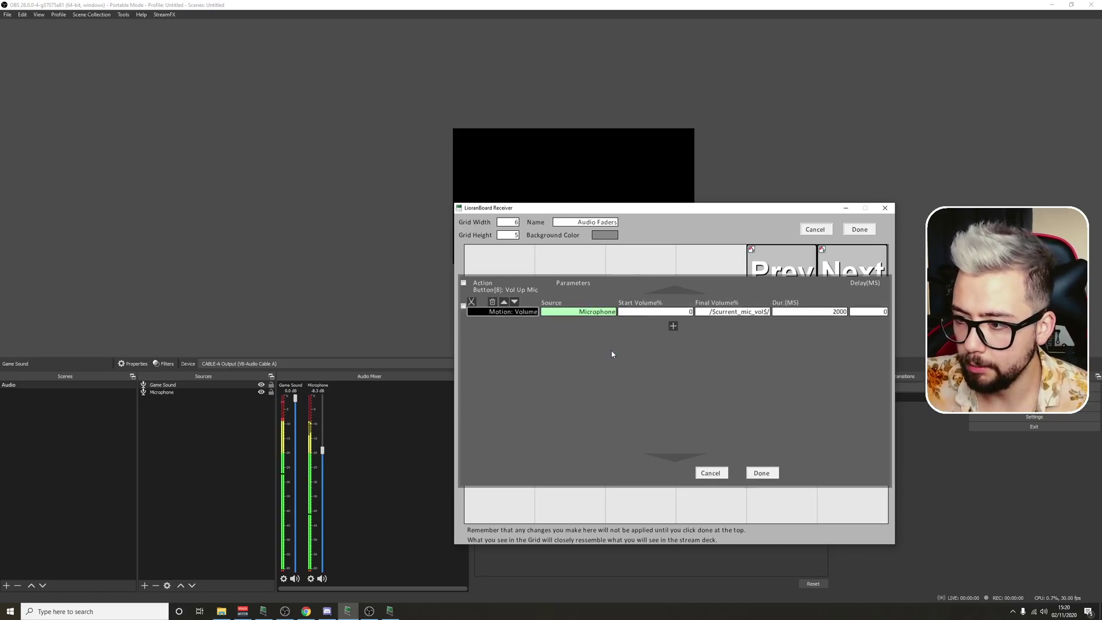
{"action": "left_click", "coordinate": [761, 473]}
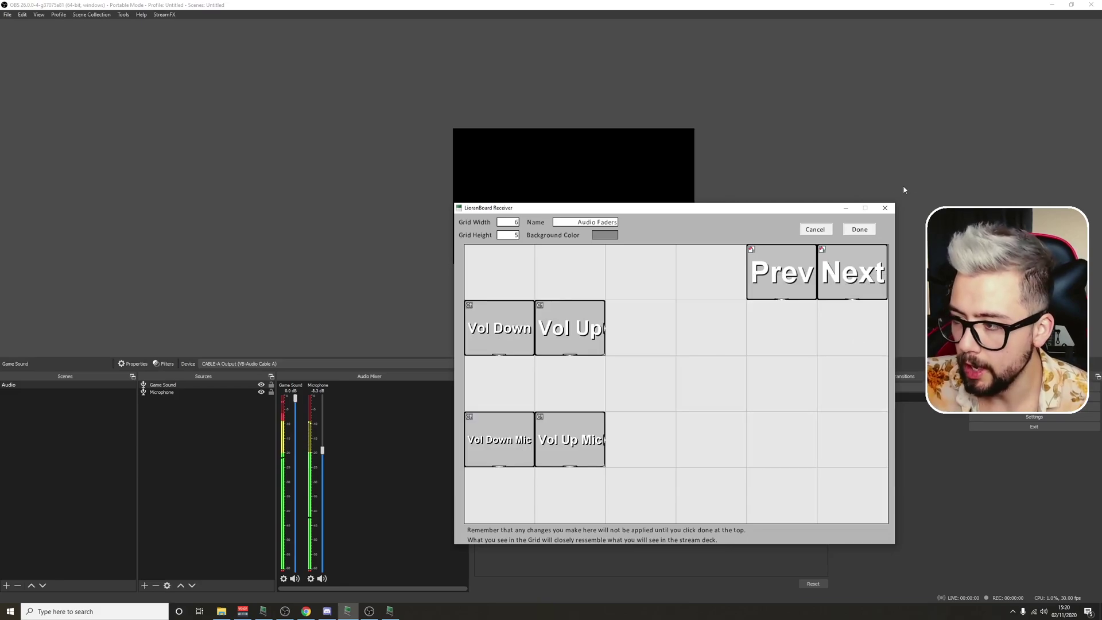
Step: Save the Audio Faders deck changes and run Vol Down Mic from the LioranBoard Stream Deck
{"action": "left_click", "coordinate": [860, 231]}
{"action": "left_click", "coordinate": [640, 296]}
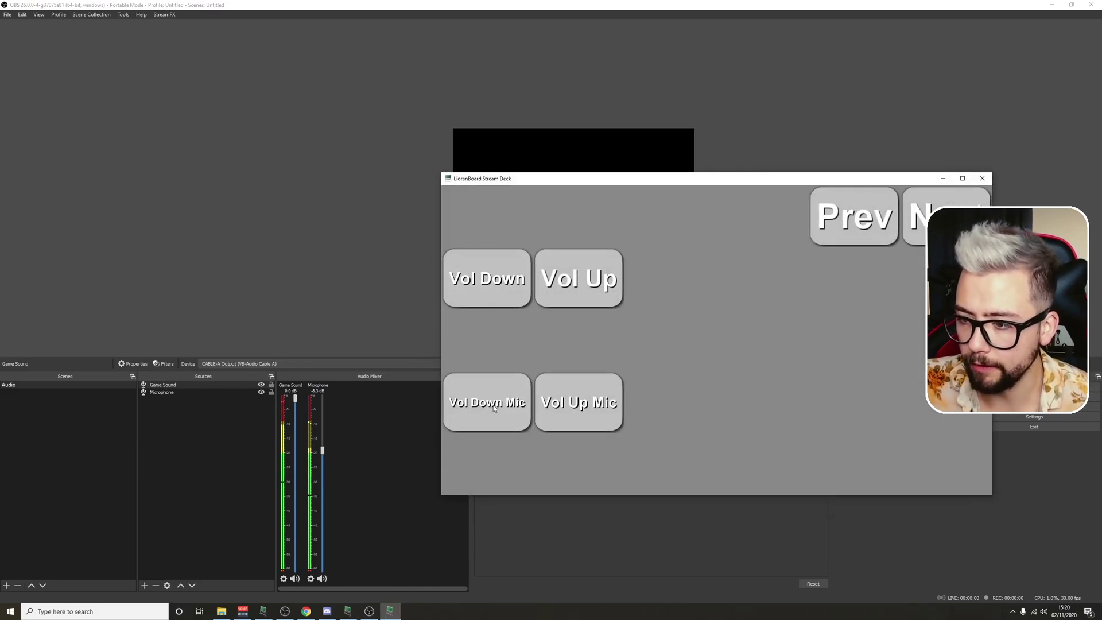
{"action": "left_click", "coordinate": [489, 411]}
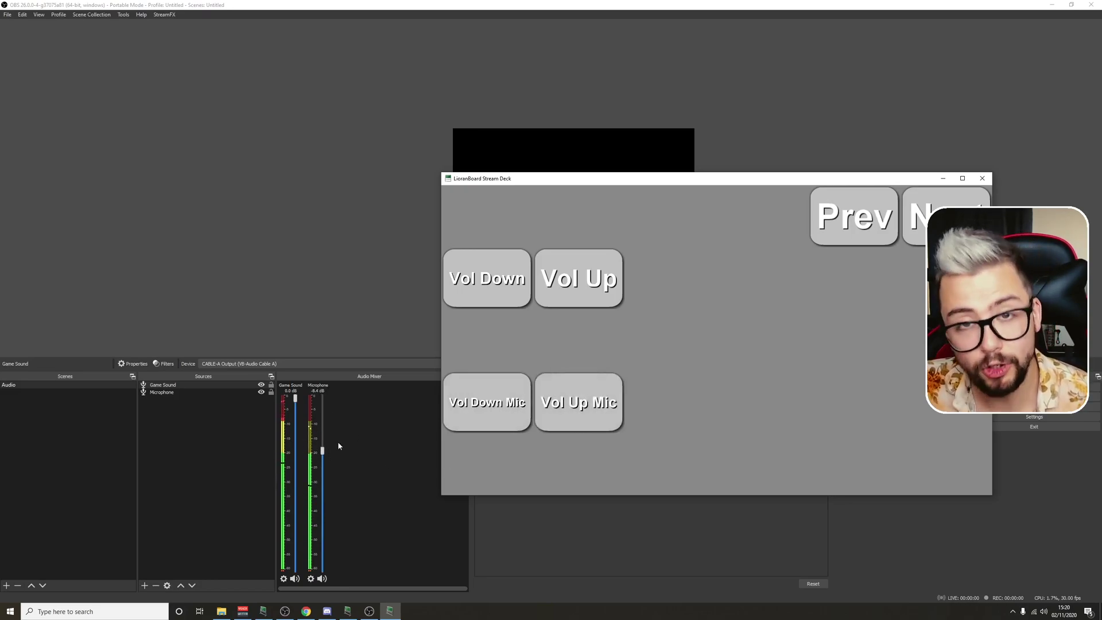
Step: Raise the Microphone volume in the OBS mixer to 0.0 dB and test Vol Down Mic and Vol Up Mic in the Stream Deck
{"action": "left_click", "coordinate": [322, 453]}
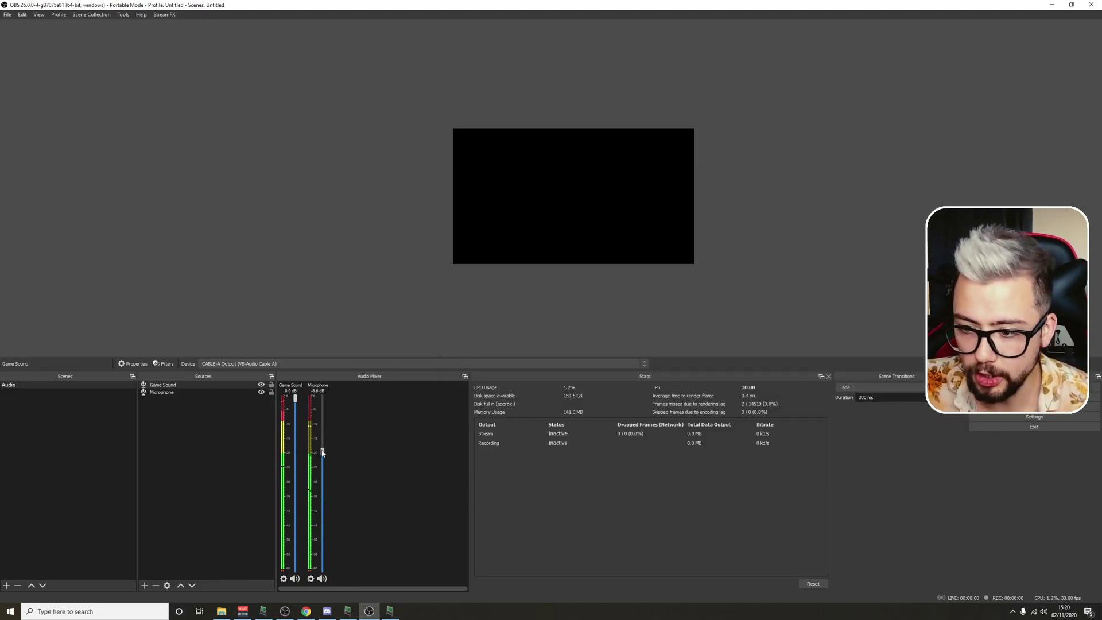
{"action": "left_click", "coordinate": [390, 612]}
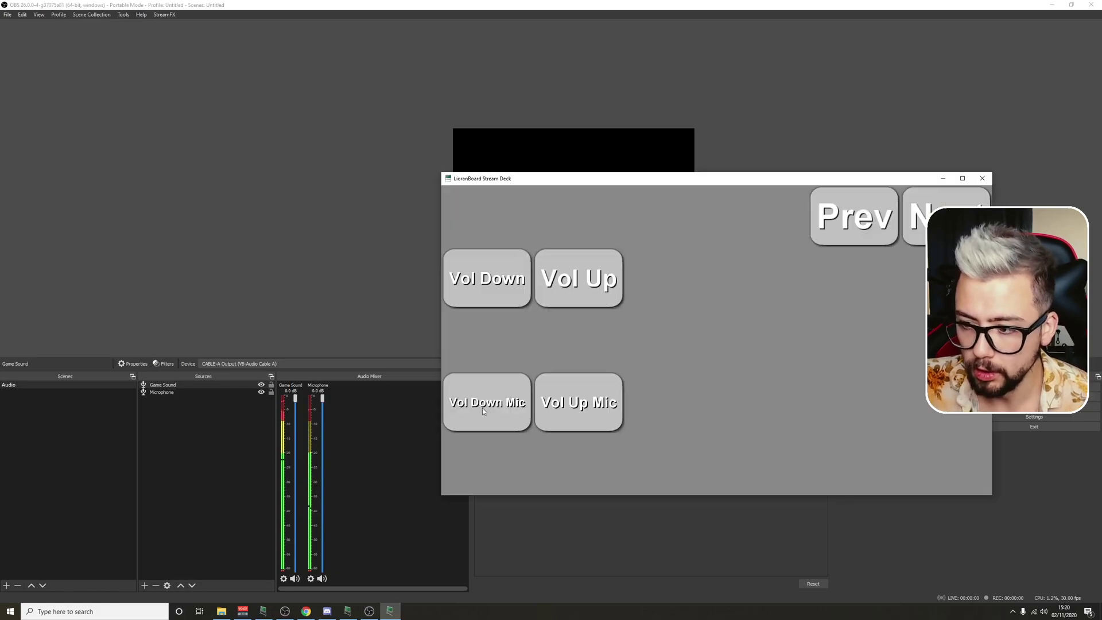
{"action": "left_click", "coordinate": [484, 409]}
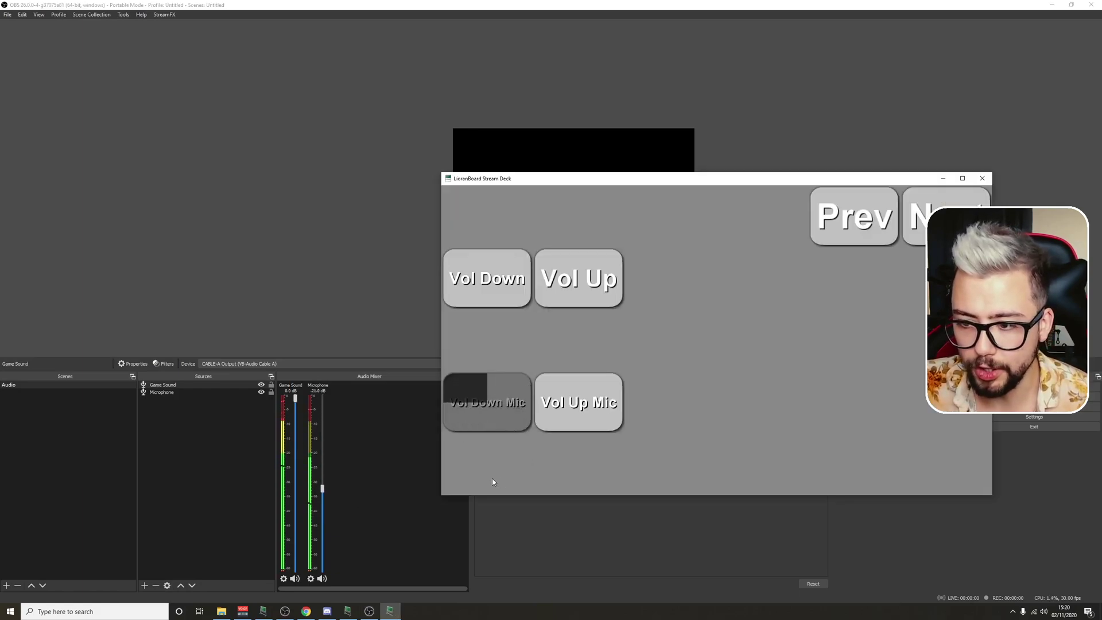
{"action": "left_click", "coordinate": [562, 407]}
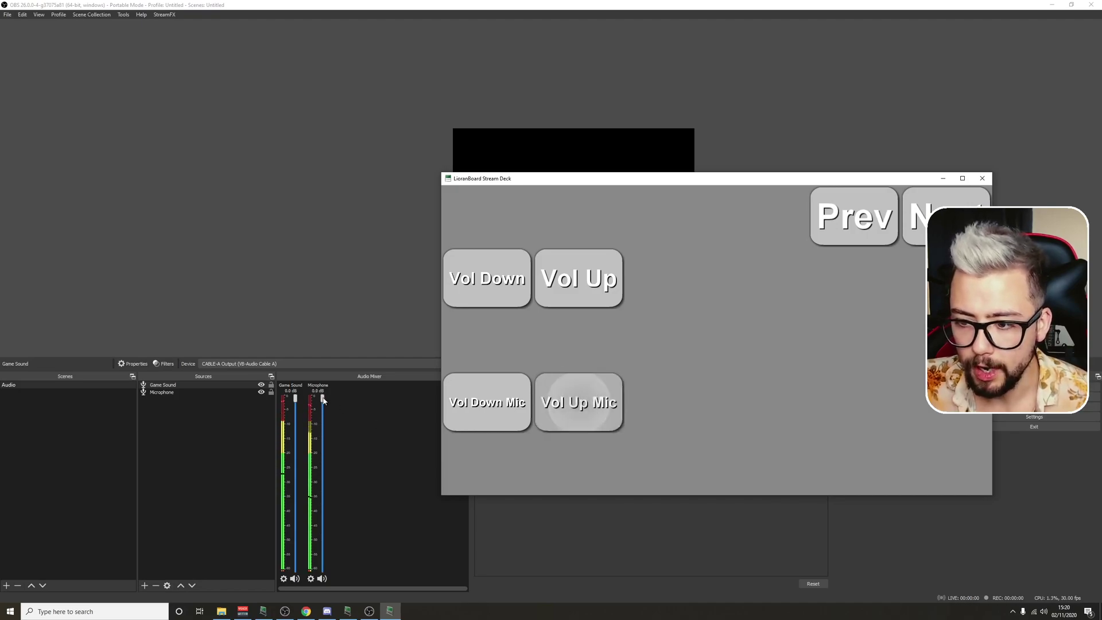
Step: Lower the Microphone volume in the OBS mixer to about -32.5 dB and test both mic fade buttons in the Stream Deck
{"action": "left_click_drag", "start_coordinate": [322, 410], "coordinate": [324, 481]}
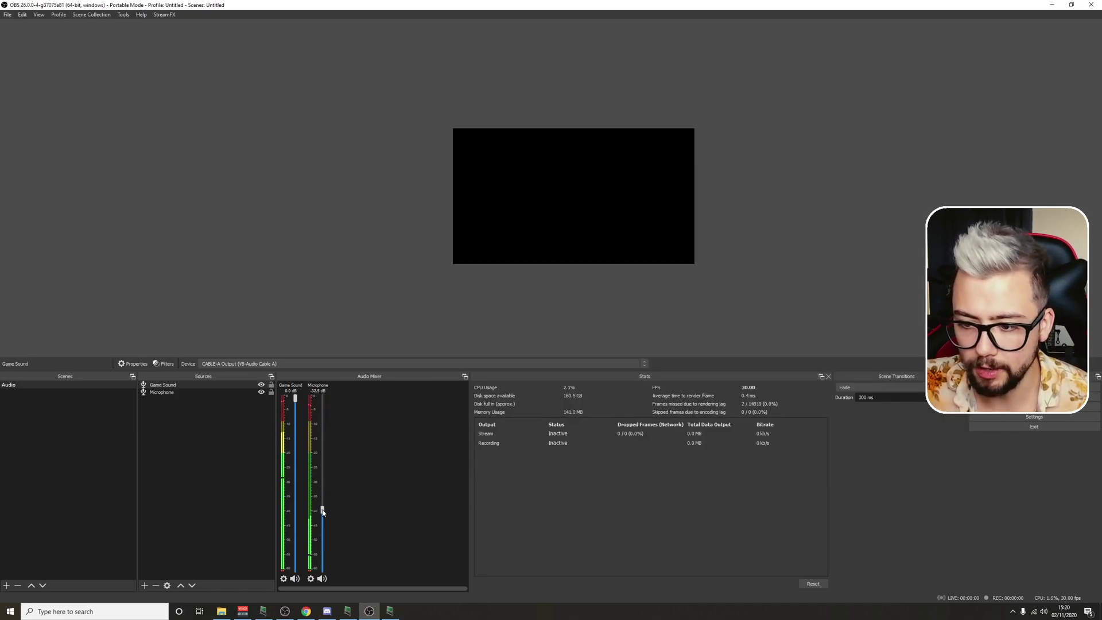
{"action": "left_click", "coordinate": [392, 613]}
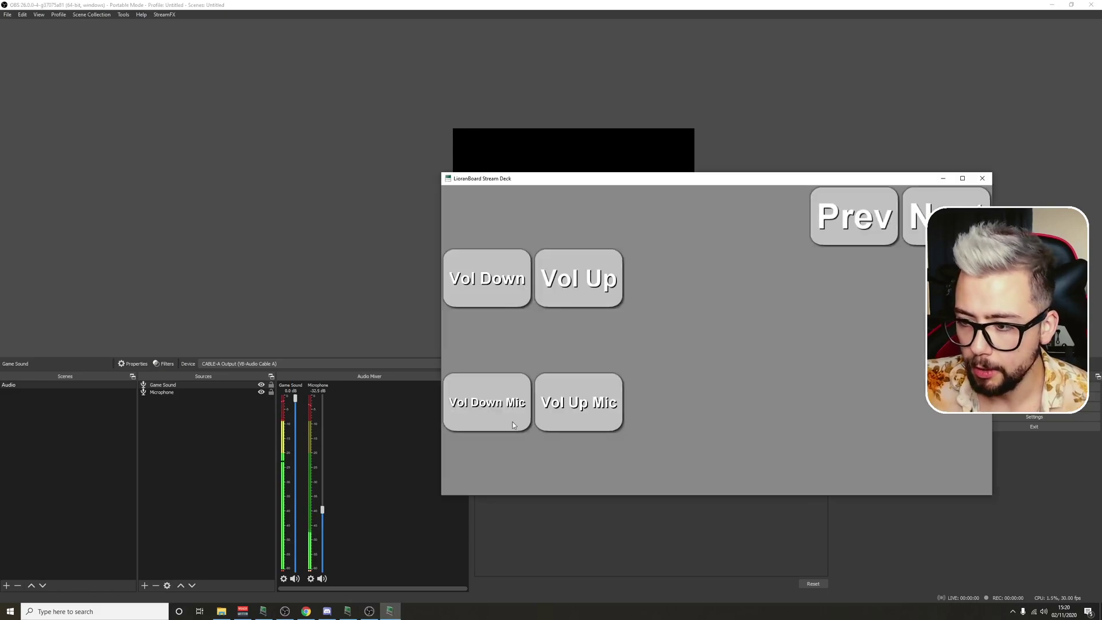
{"action": "left_click", "coordinate": [500, 406]}
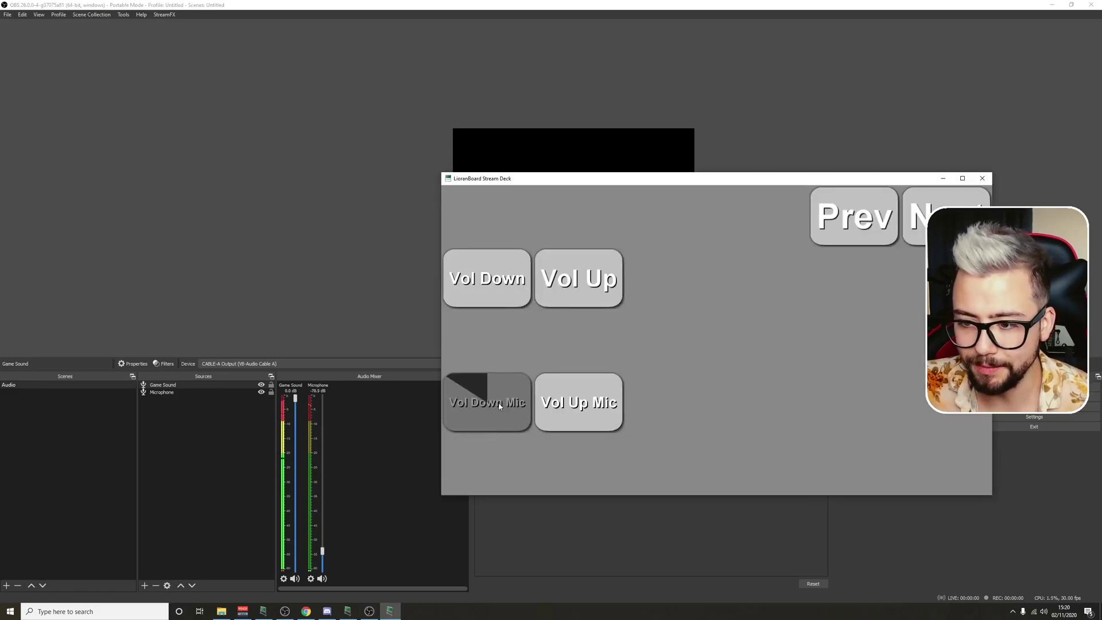
{"action": "left_click", "coordinate": [562, 409]}
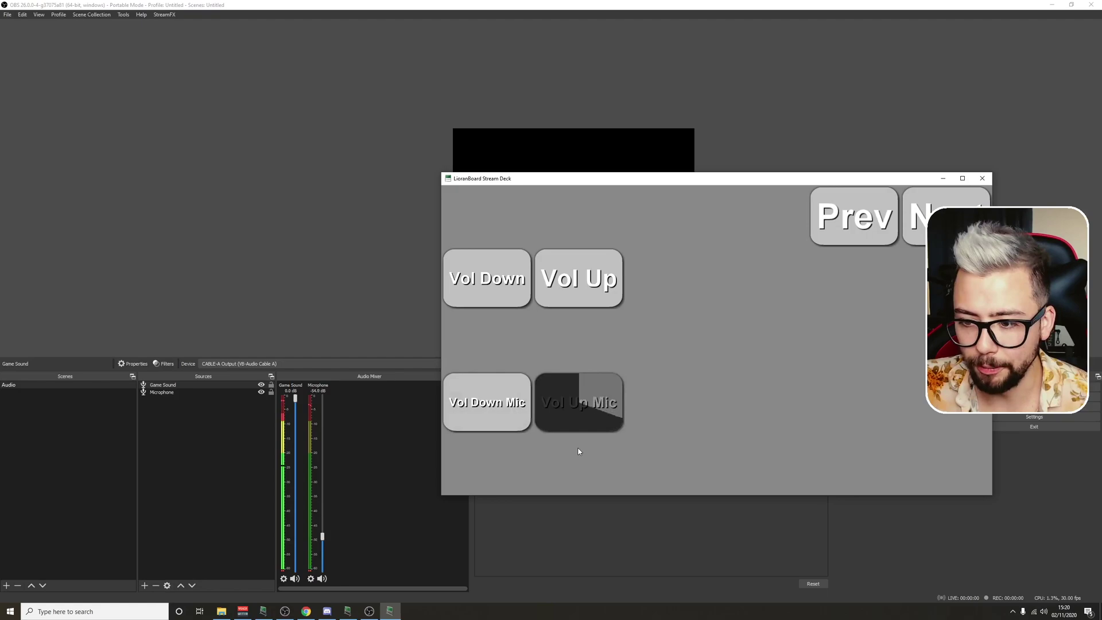